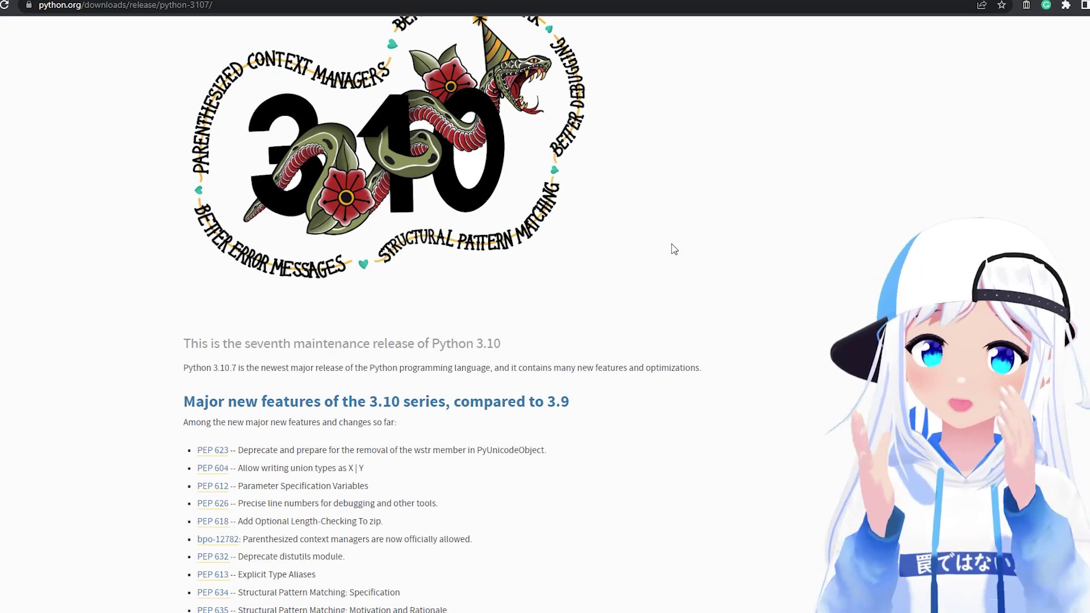
Install Python 3.10.7 (64-bit) with default settings and Python 3.10 added to PATH
scroll(652, 256, down, 8)
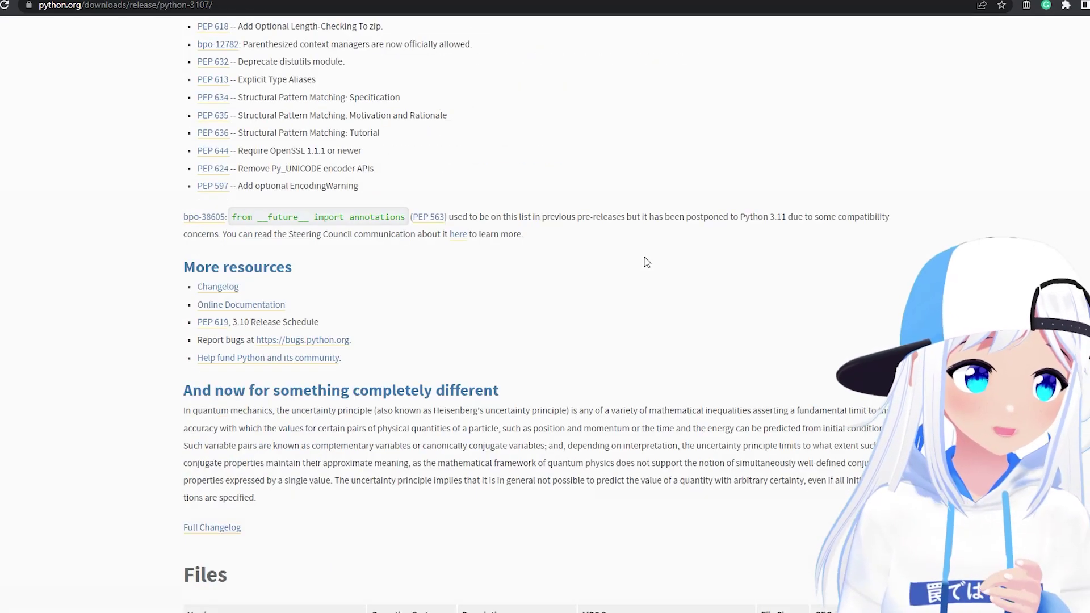
scroll(627, 242, down, 6)
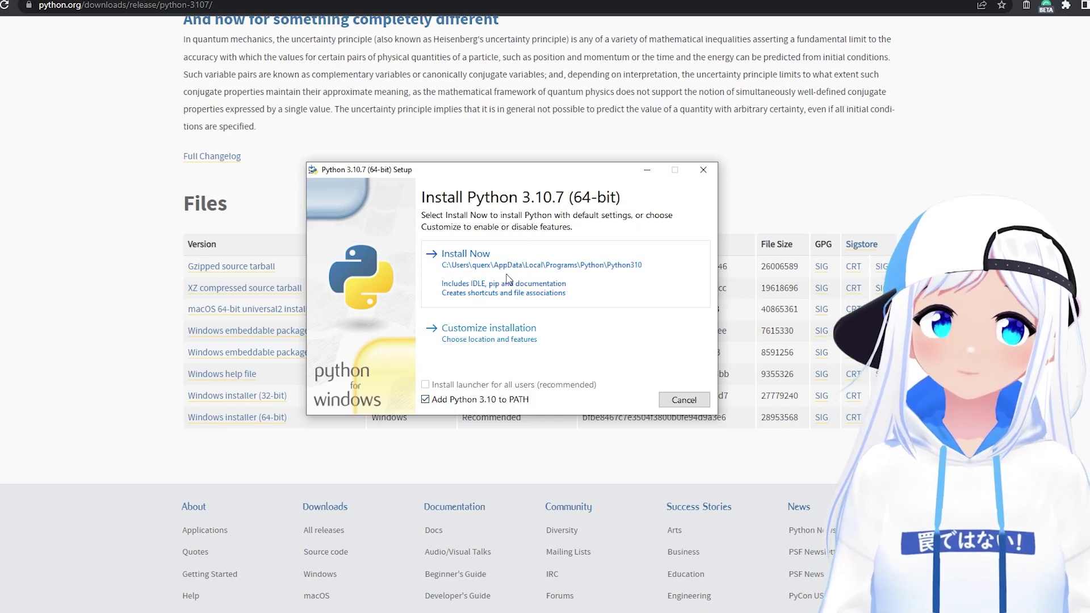
click(514, 279)
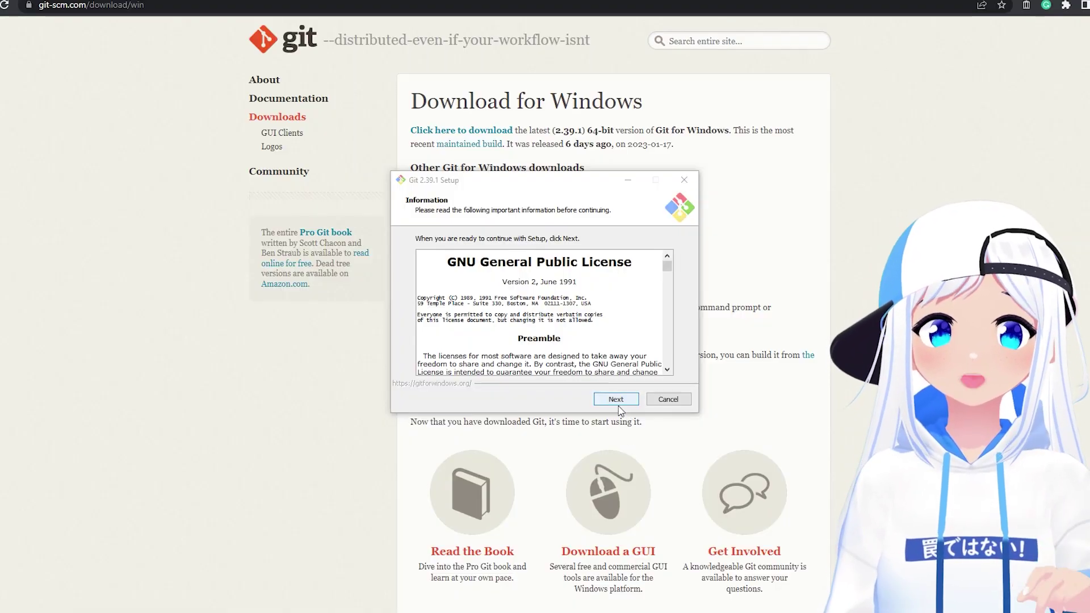
Accept the Git licence and install into the existing C:\Program Files\Git folder
drag(500, 180, 404, 195)
click(518, 414)
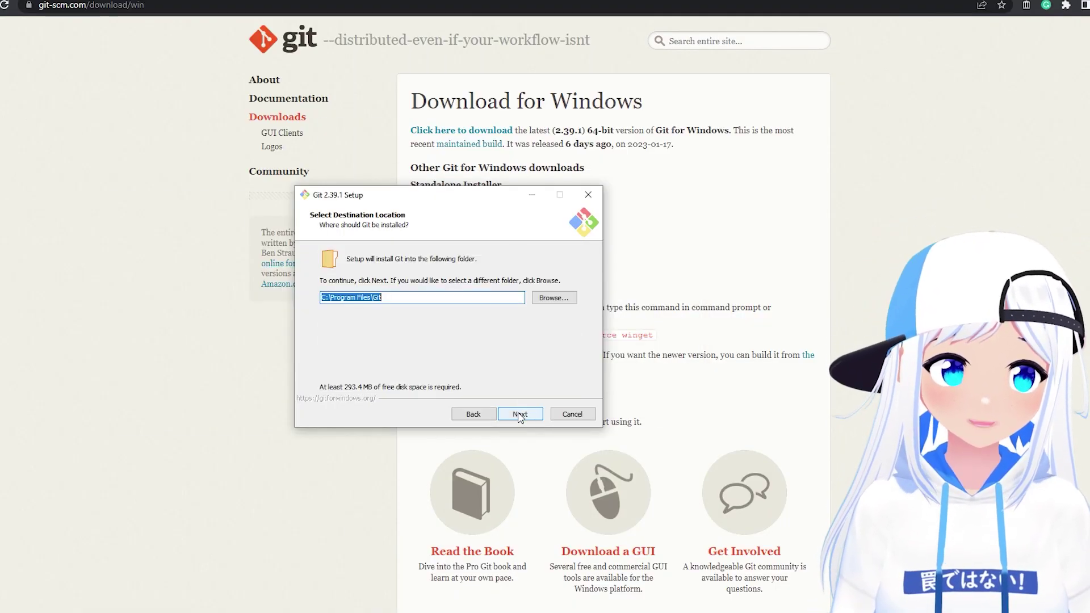
click(519, 415)
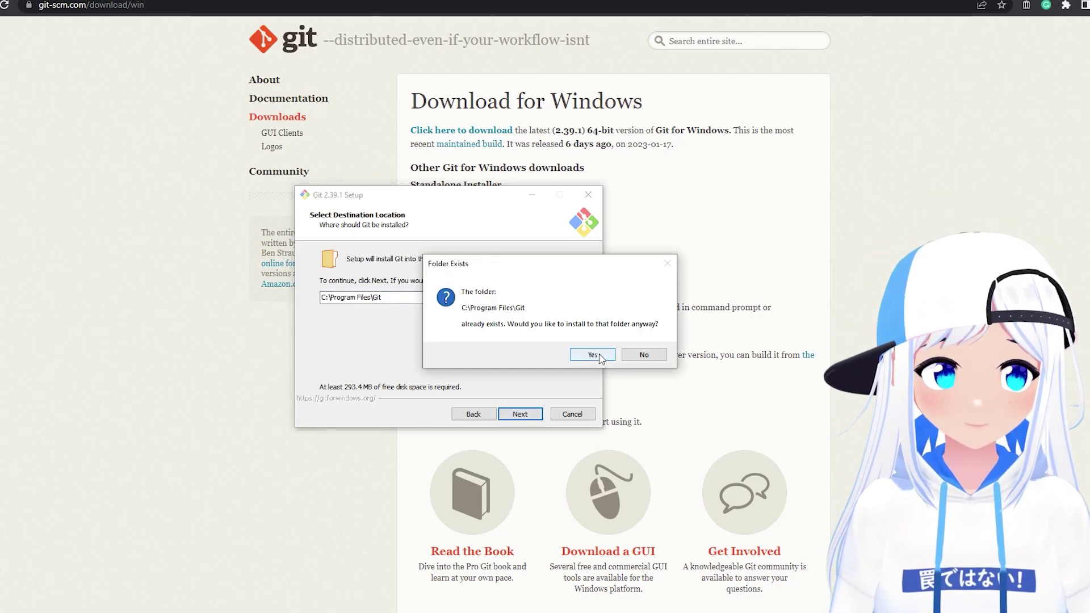
click(593, 356)
Add daily Git update checks and a desktop icon to the components
scroll(392, 358, down, 1)
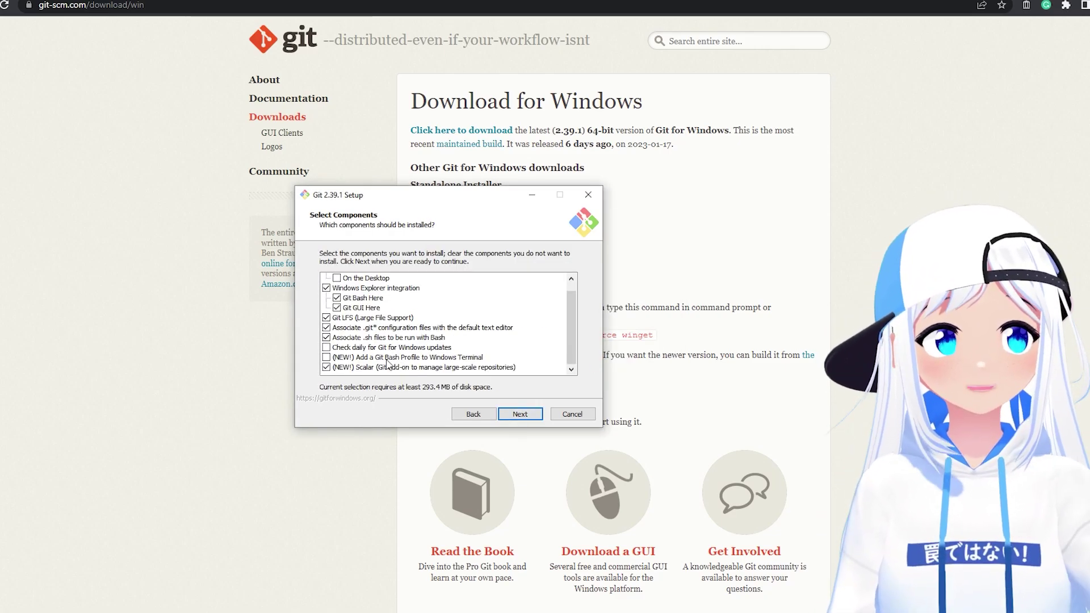
click(327, 347)
scroll(329, 335, up, 1)
click(339, 282)
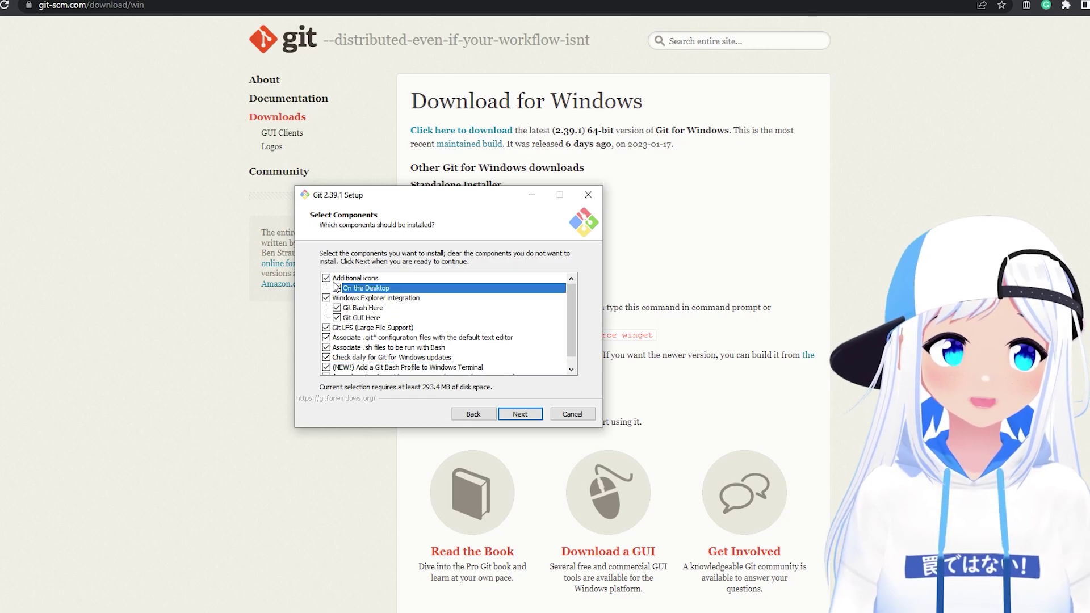
scroll(407, 309, down, 1)
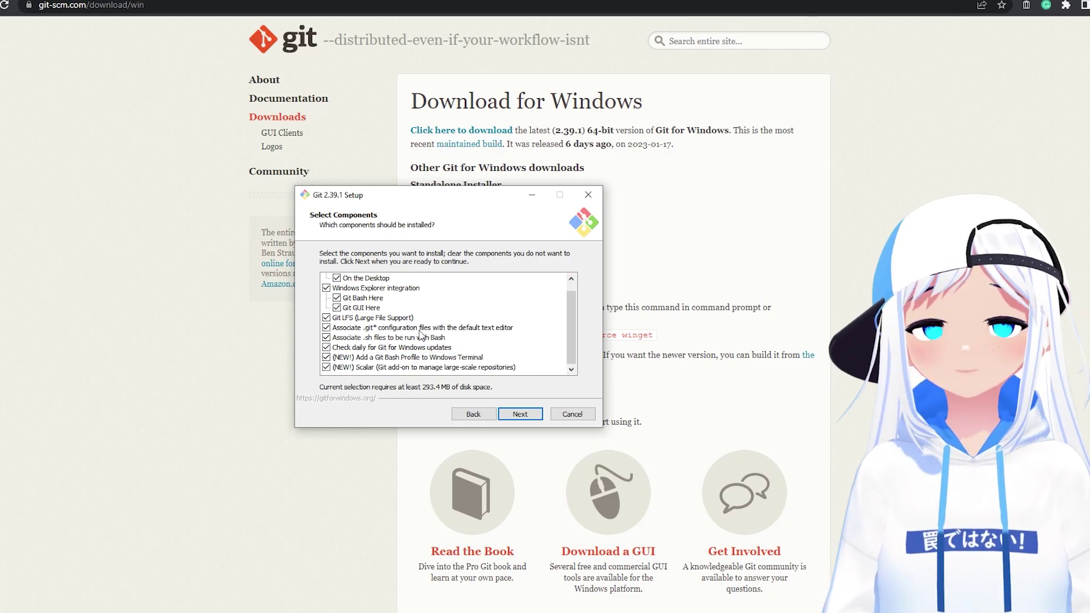
Keep the chosen components and Start Menu folder, and make Notepad Git's default editor
click(516, 416)
click(528, 418)
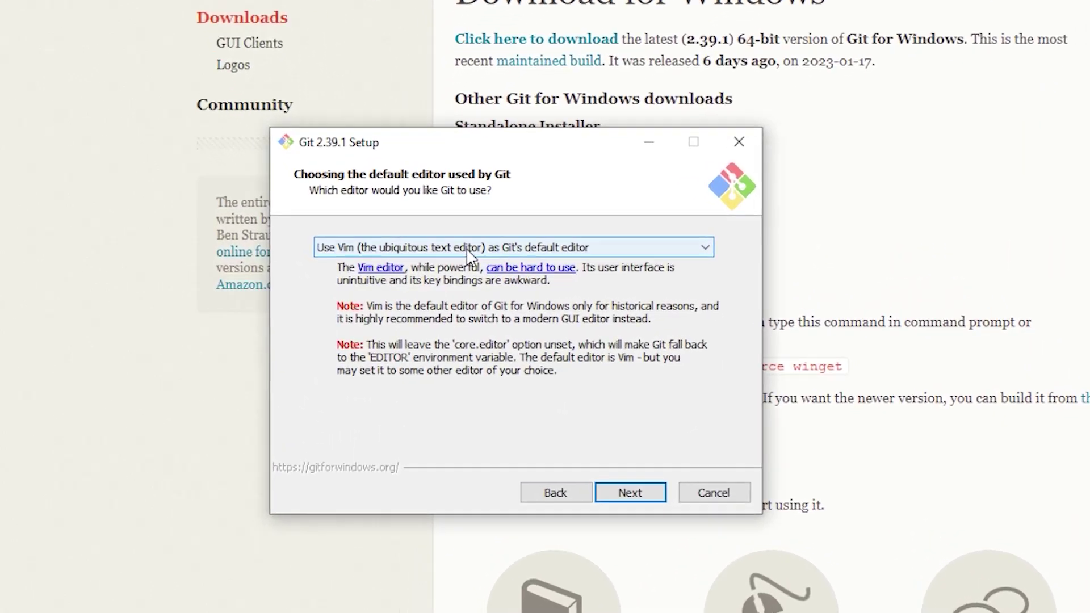
click(419, 261)
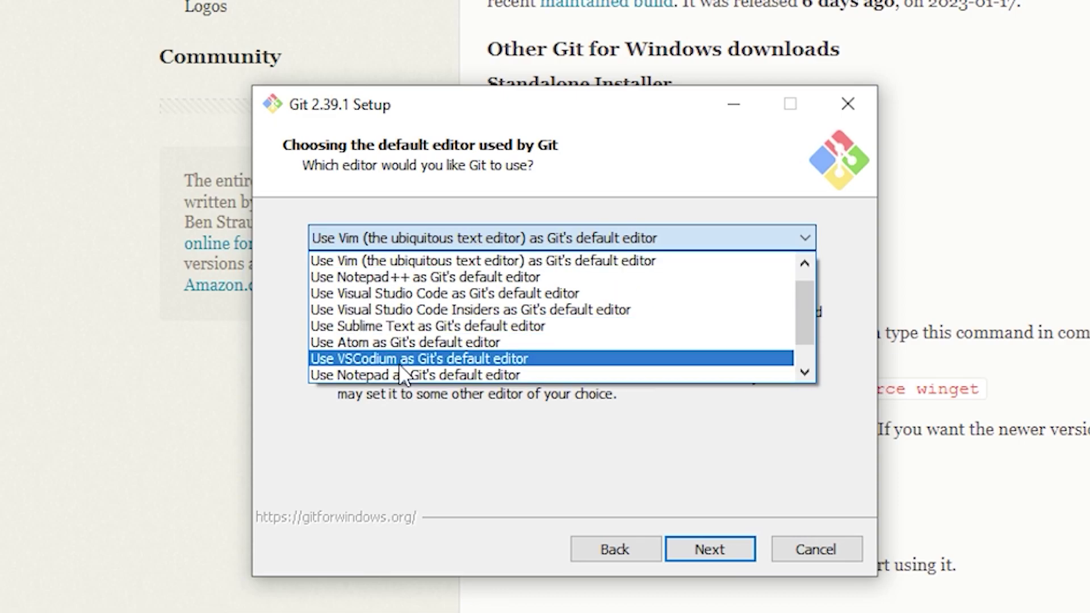
click(407, 376)
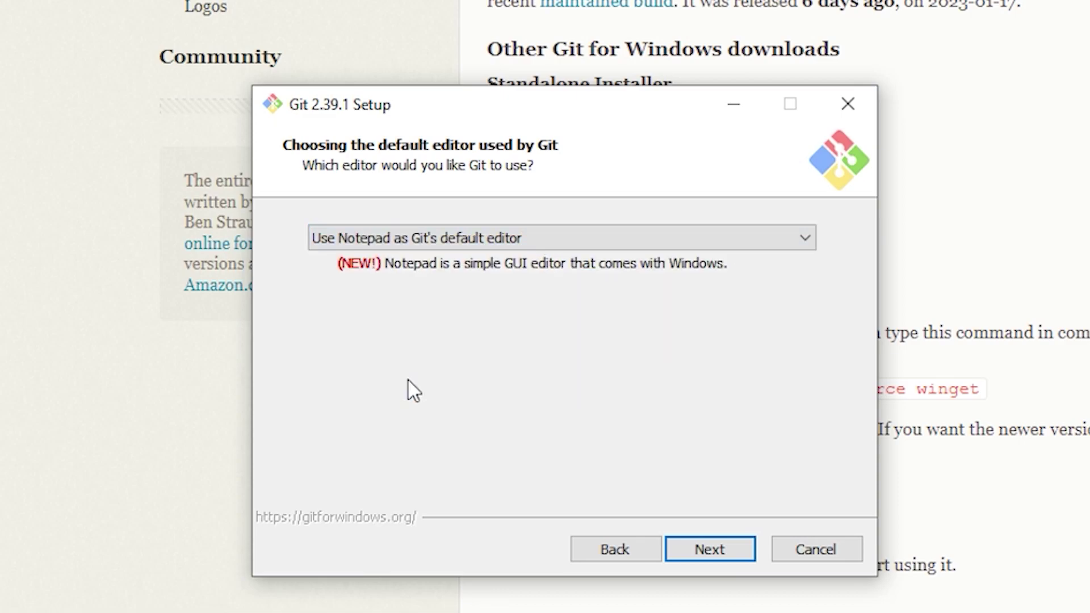
click(485, 238)
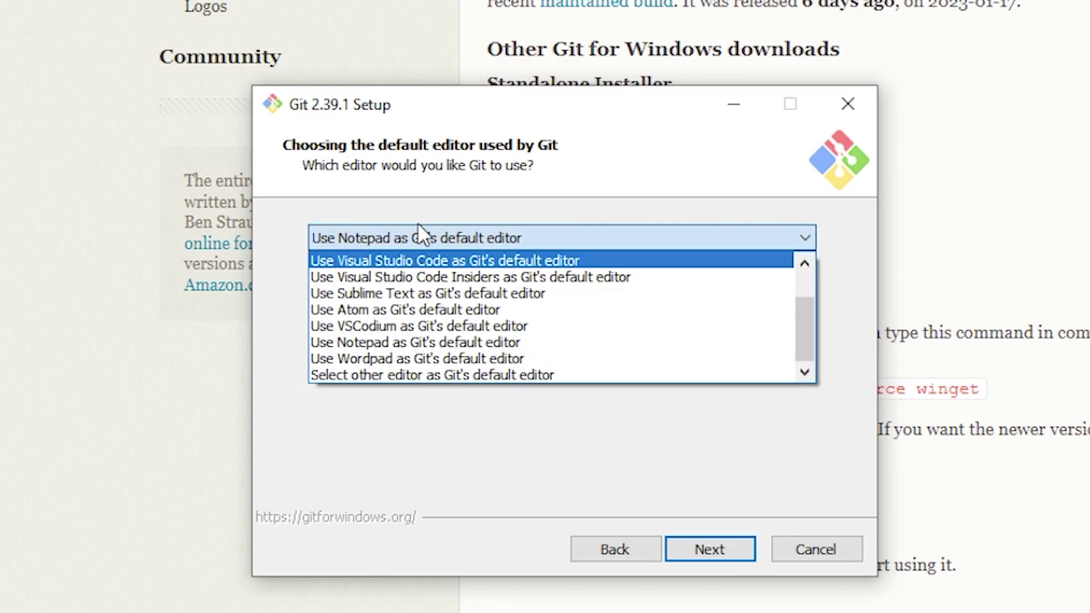
click(420, 237)
Accept the remaining default Git options and start the Git 2.39.1 installation
click(704, 551)
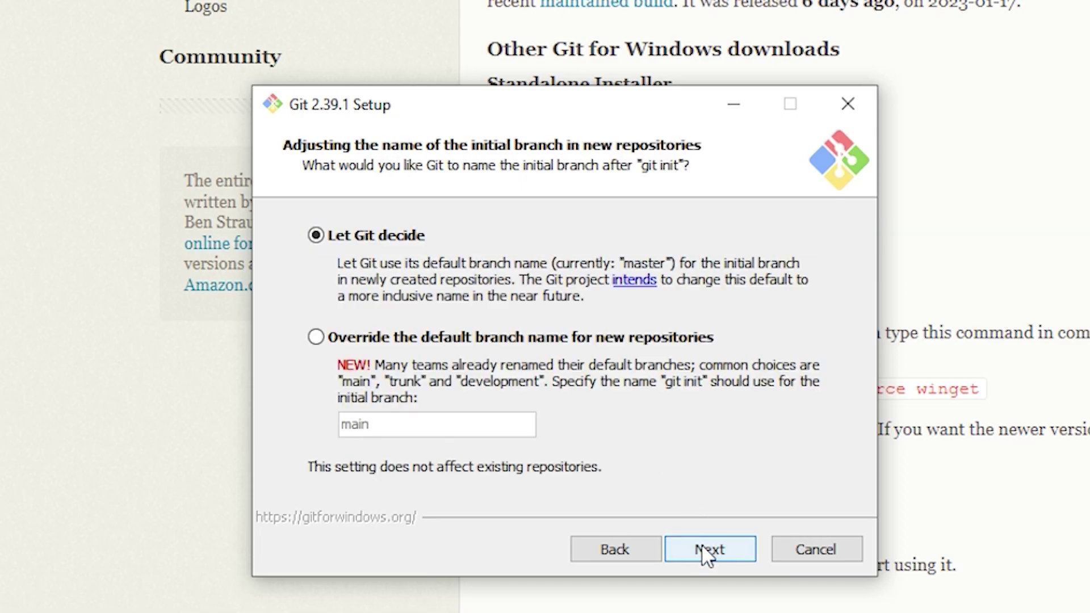
click(705, 553)
click(705, 553)
click(705, 553)
click(705, 553)
click(705, 553)
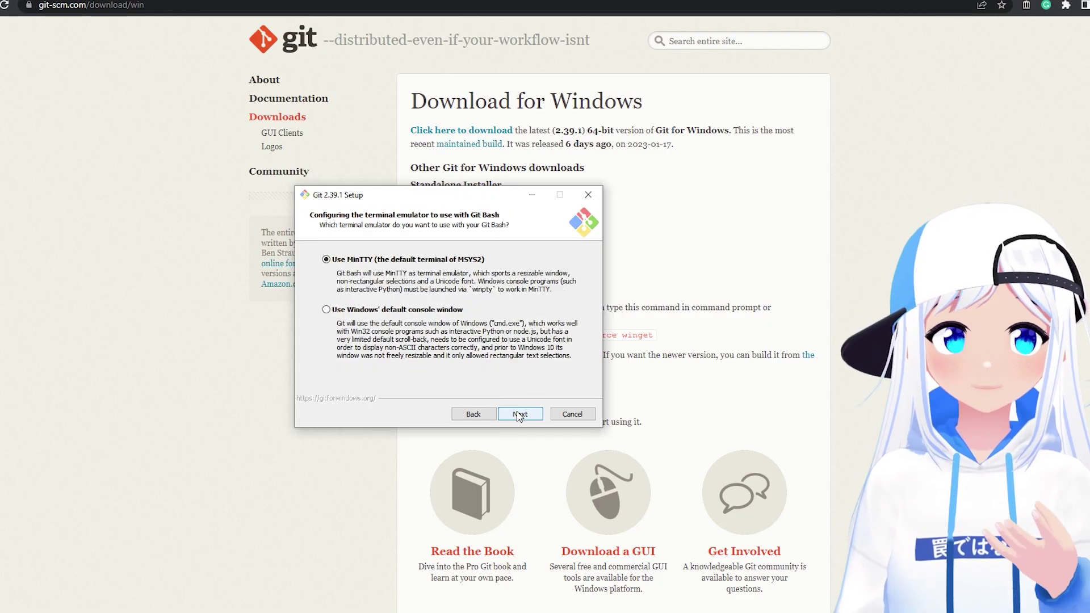
click(520, 414)
click(520, 414)
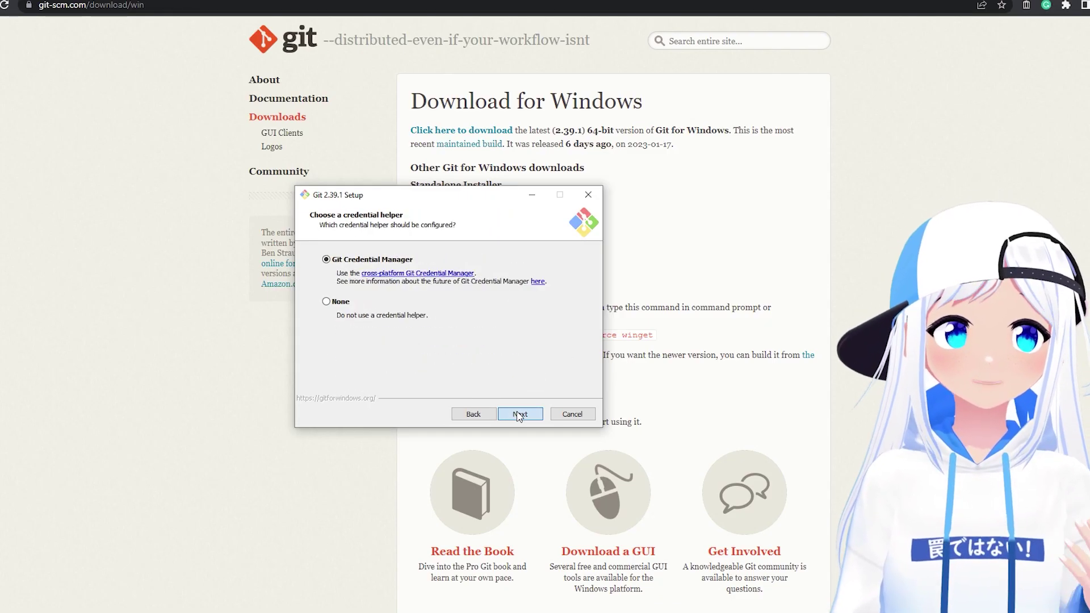
click(519, 415)
click(520, 415)
click(519, 414)
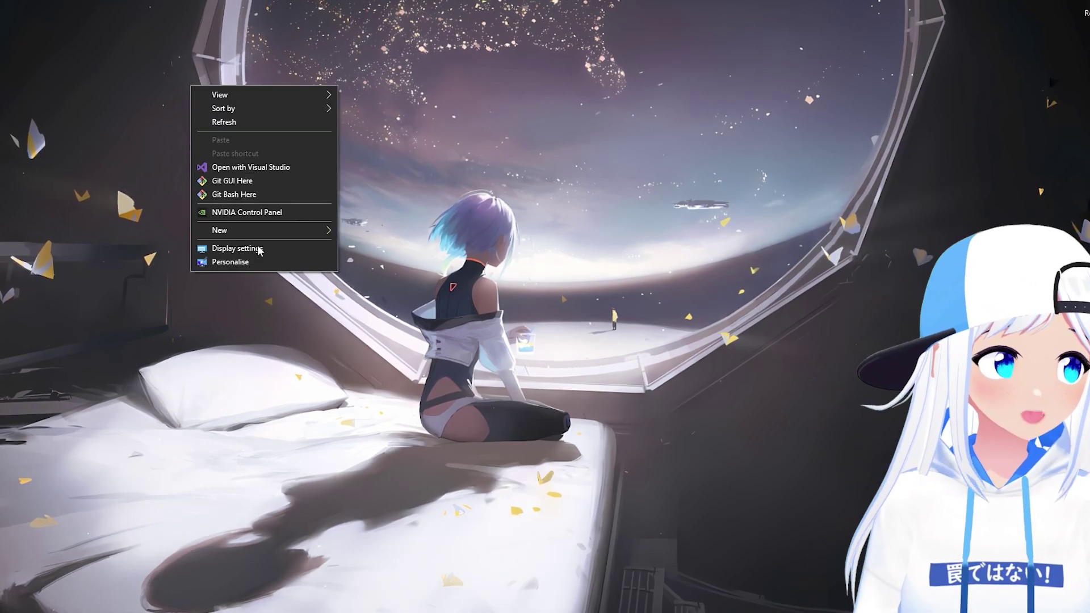
Create an SD 2.0 folder on the desktop and open a Command Prompt in it via cmd
mouse_move(268, 230)
click(387, 230)
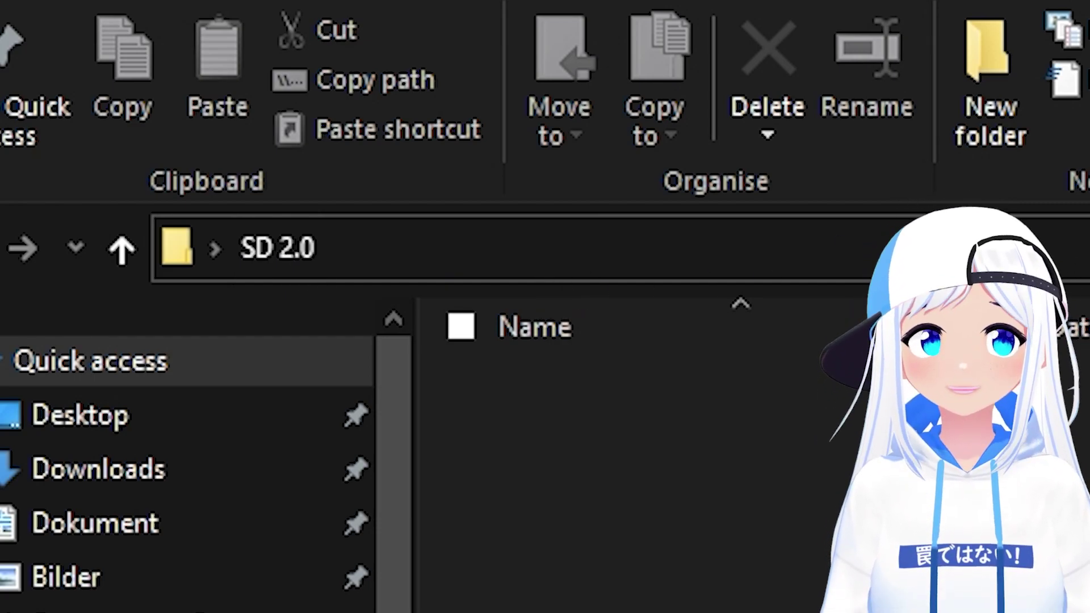
click(800, 244)
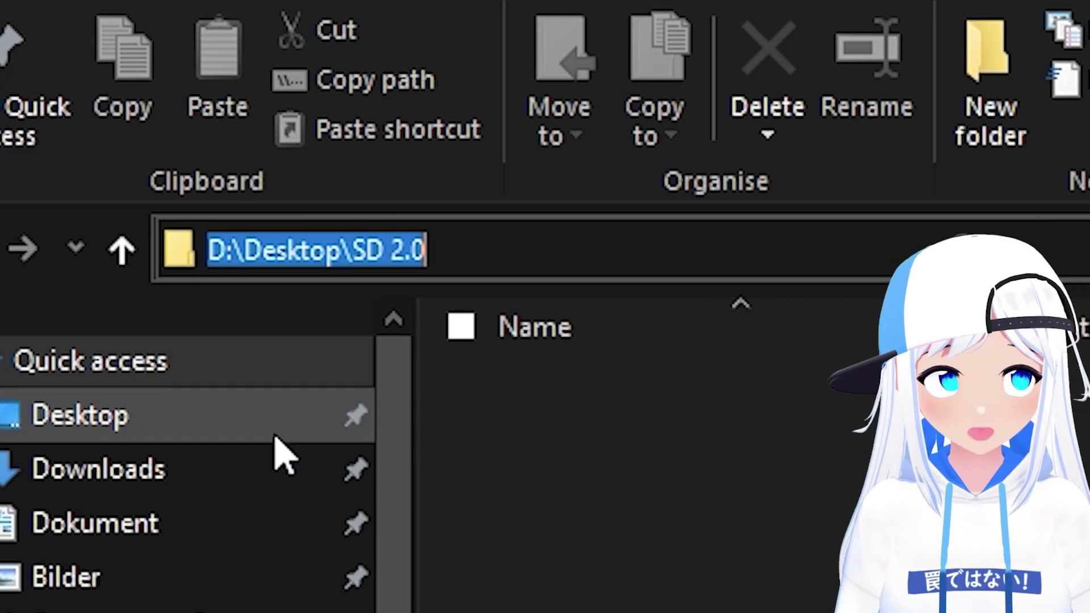
text(cmd)
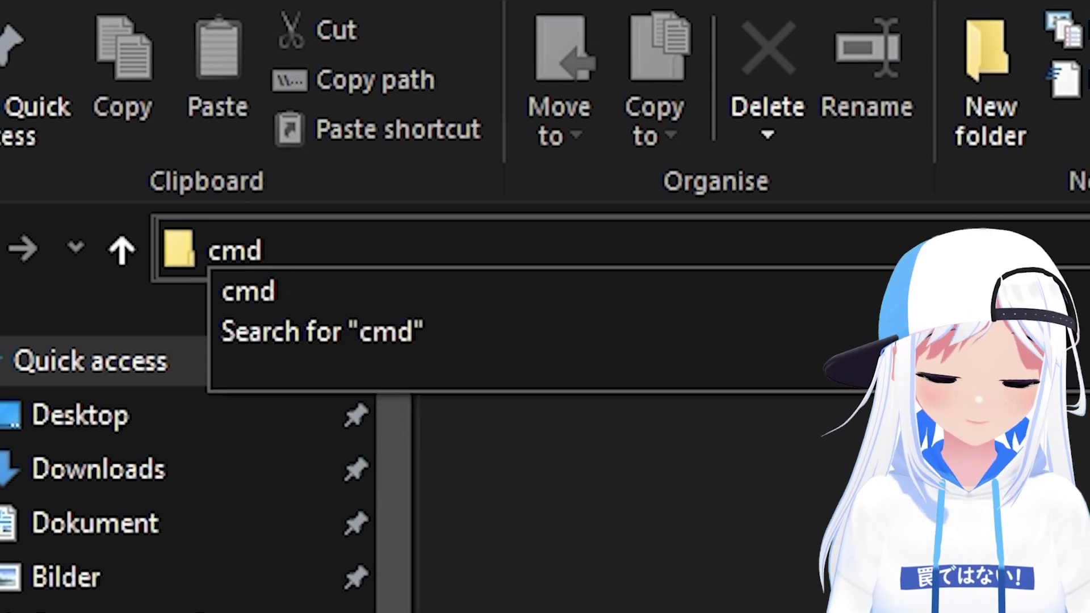
key(Return)
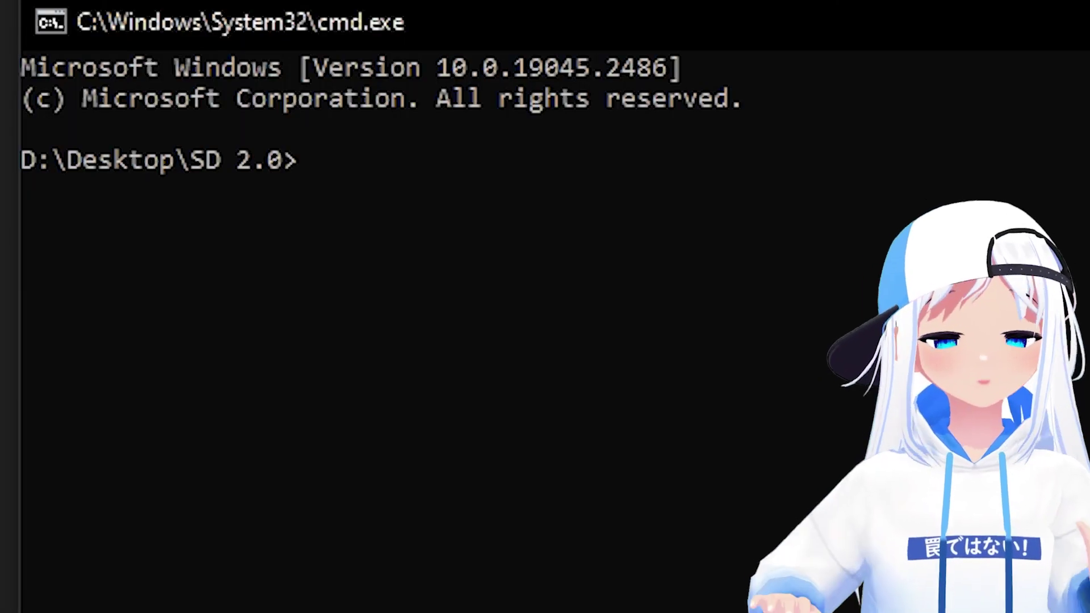
click(802, 299)
text(git clone)
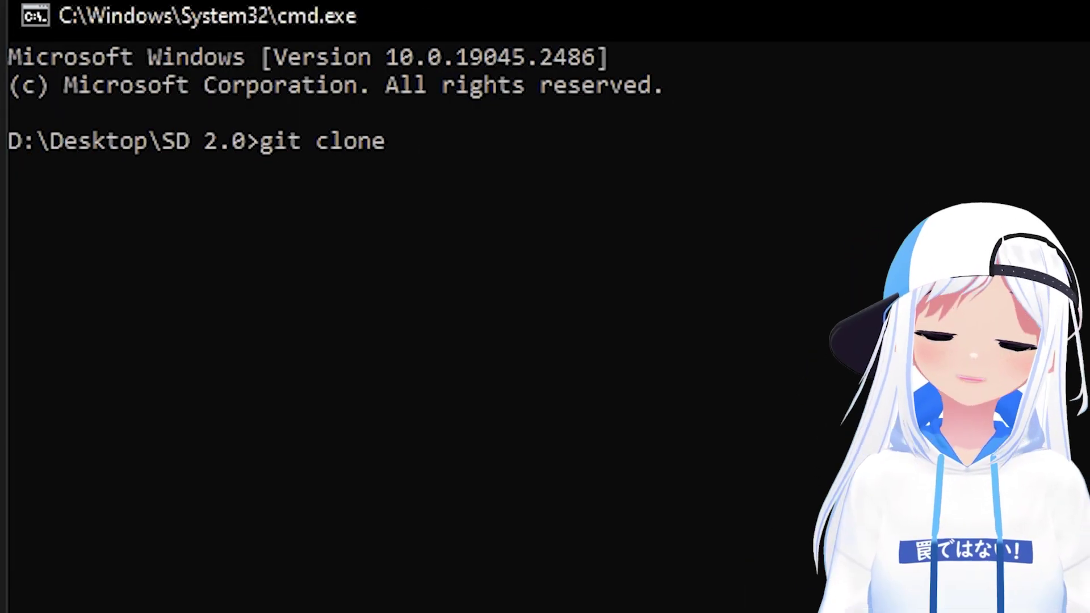
text(https://github.com/AUTOMATIC1111/stable-diffusion-webui)
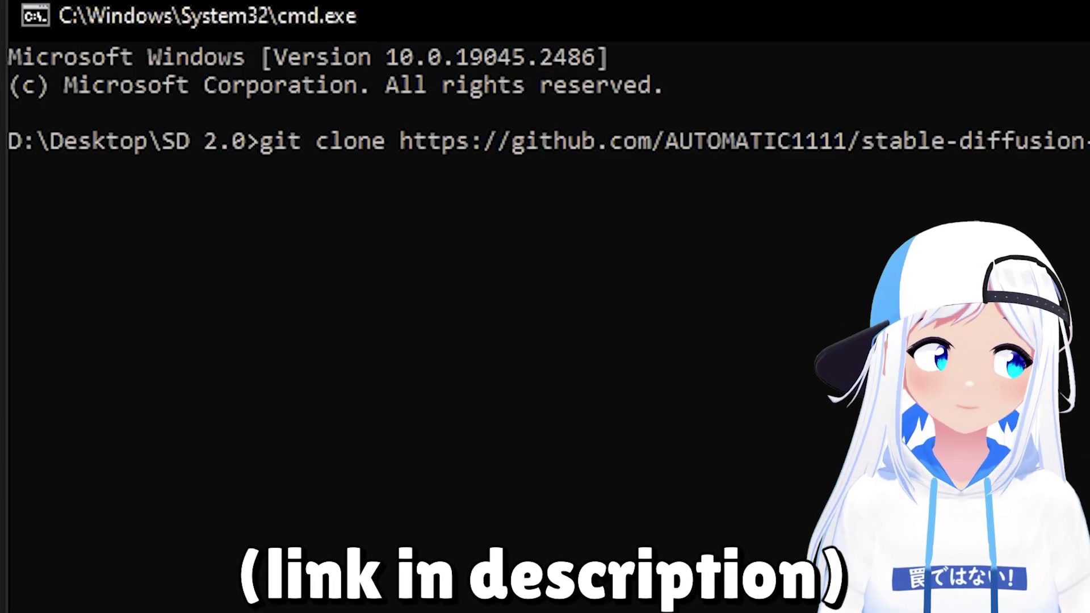
key(Return)
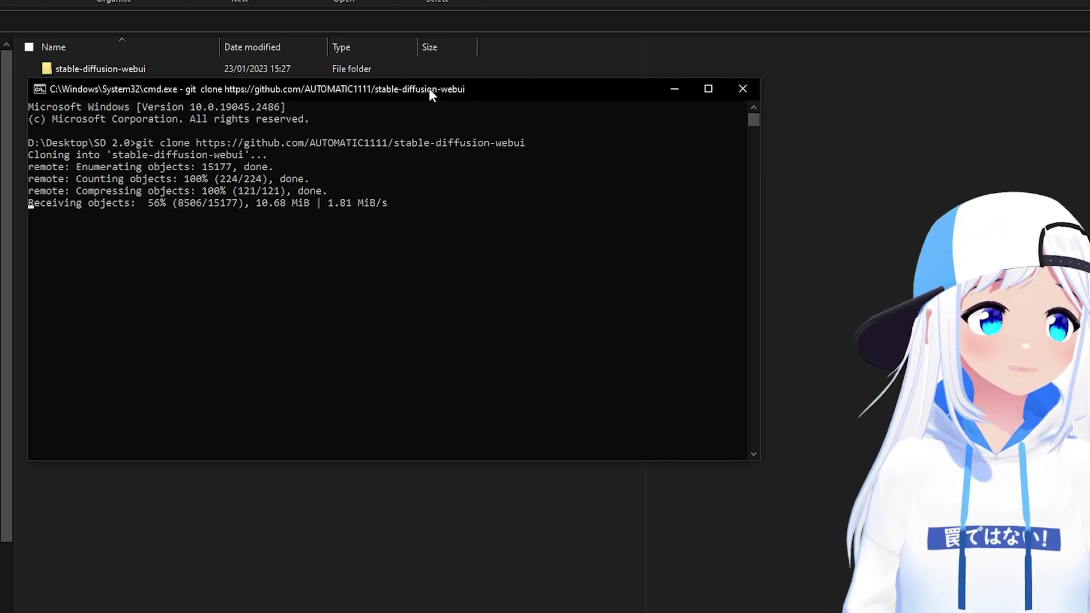
drag(428, 89, 839, 71)
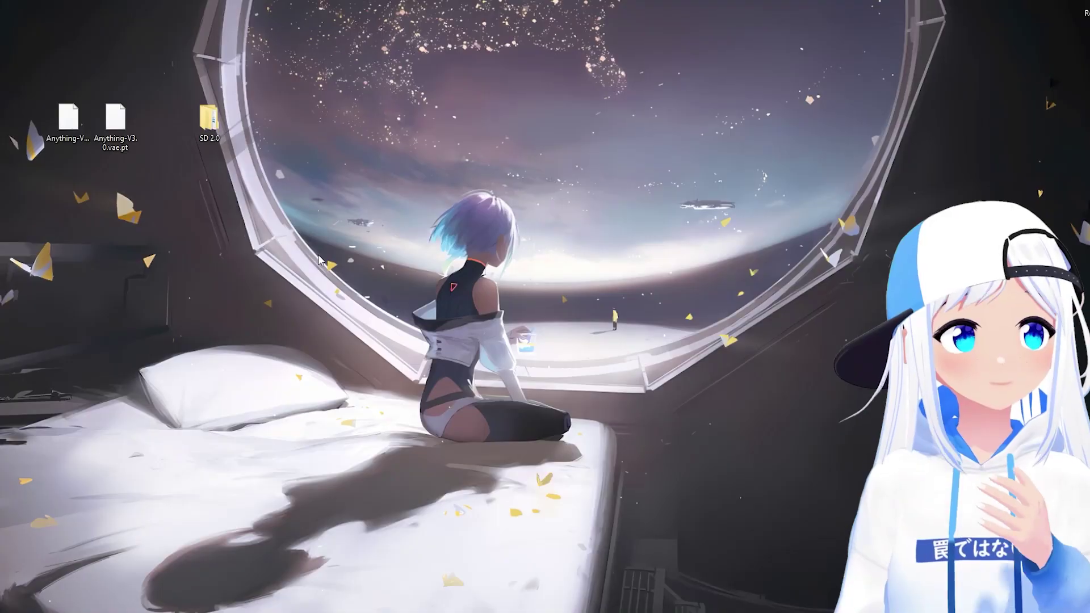
Cut Anything-V3.0-pruned.ckpt and Anything-V3.0.vae.pt from the desktop
drag(135, 189, 45, 107)
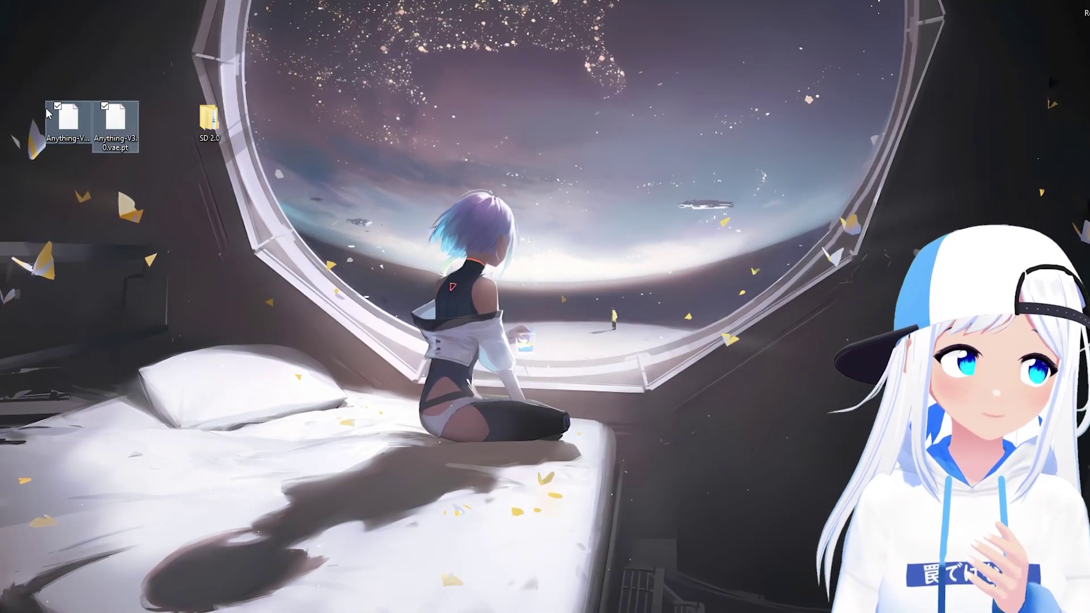
right_click(78, 121)
click(108, 264)
Paste both files into stable-diffusion-webui\models\Stable-diffusion, then return to the stable-diffusion-webui folder
click(210, 125)
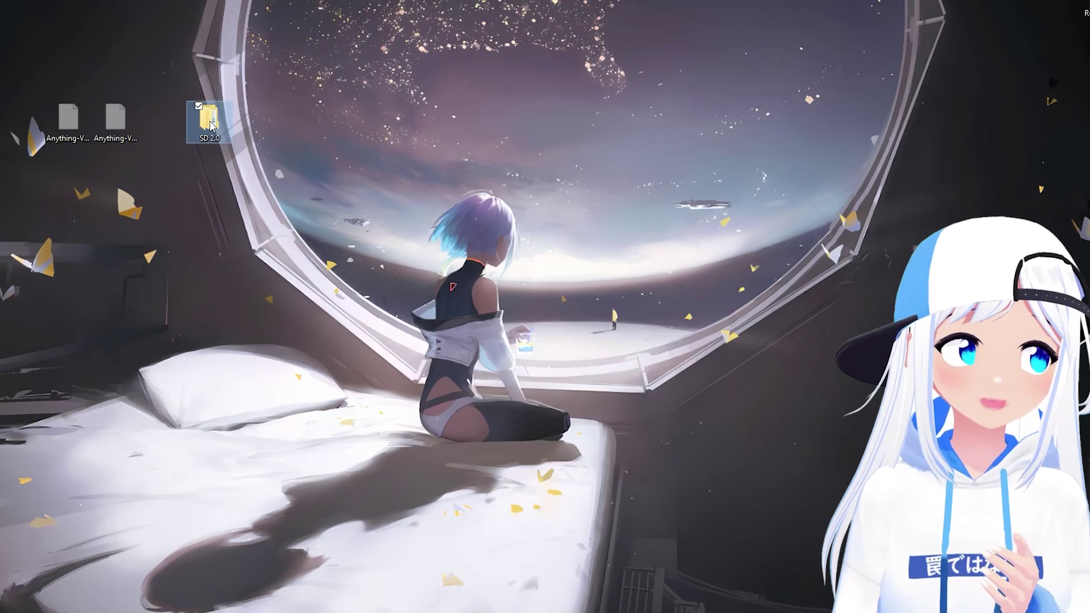
double_click(210, 125)
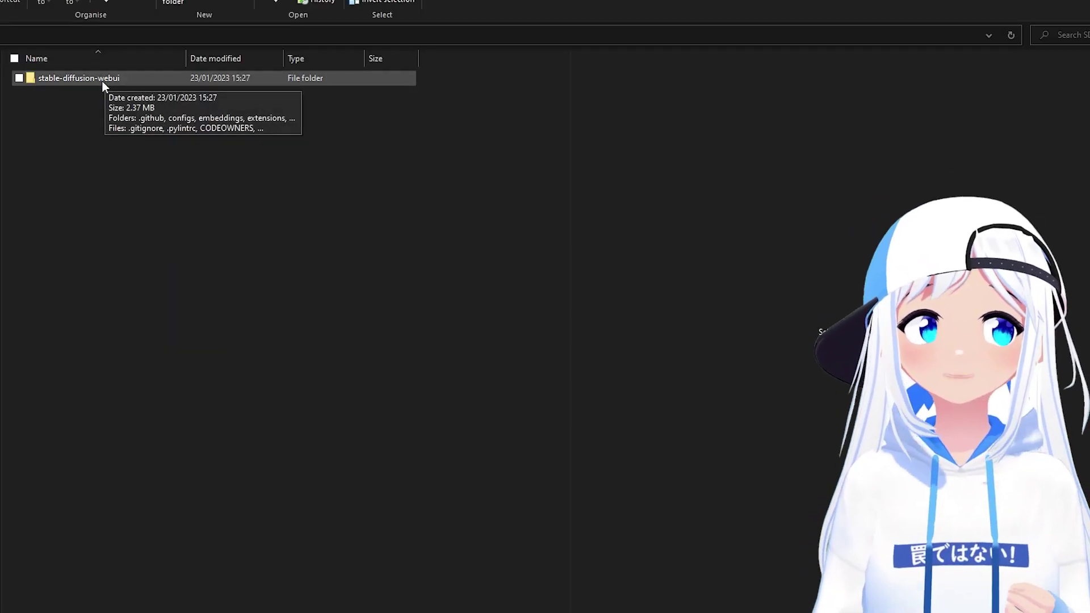
double_click(104, 80)
click(78, 210)
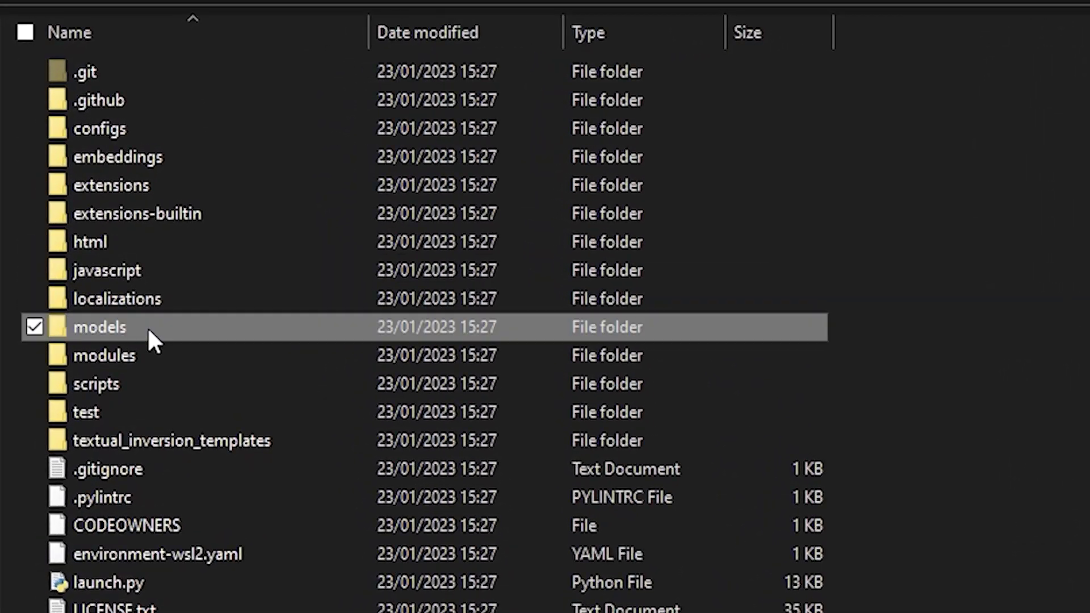
double_click(149, 332)
double_click(164, 109)
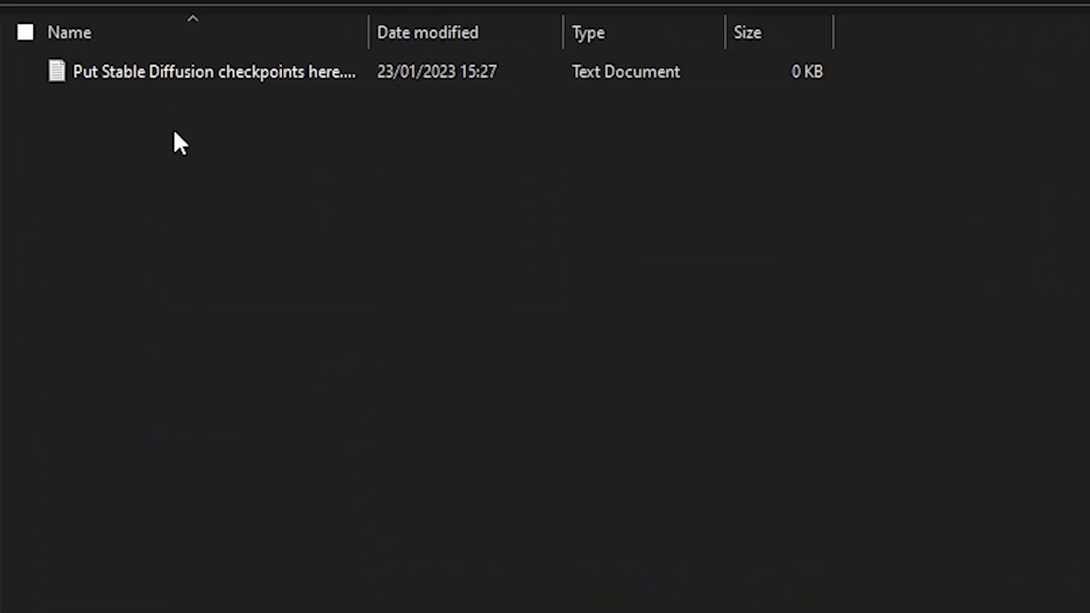
right_click(376, 262)
click(483, 446)
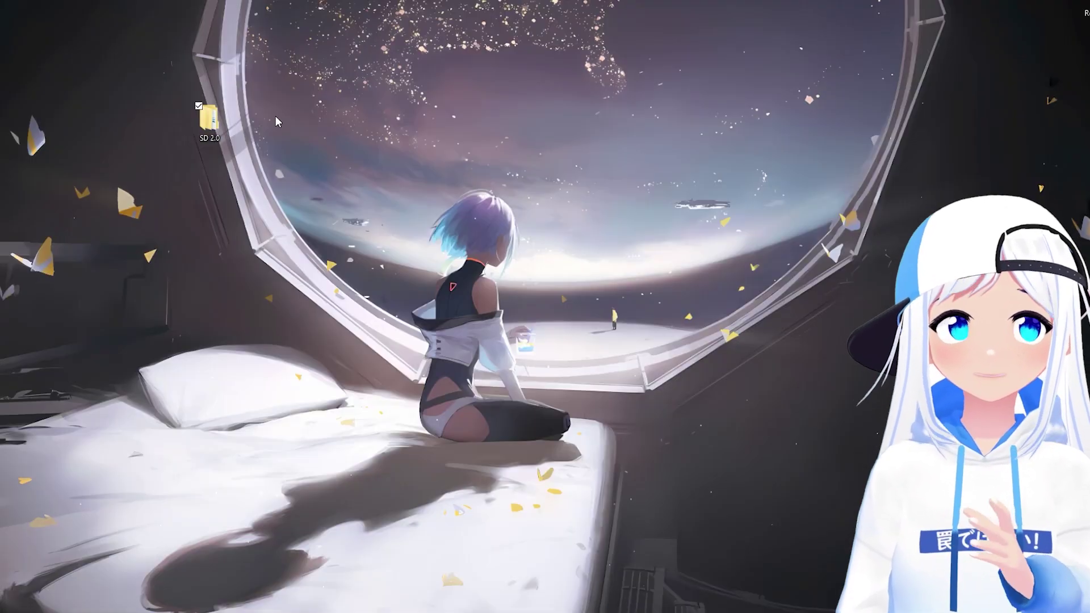
double_click(209, 119)
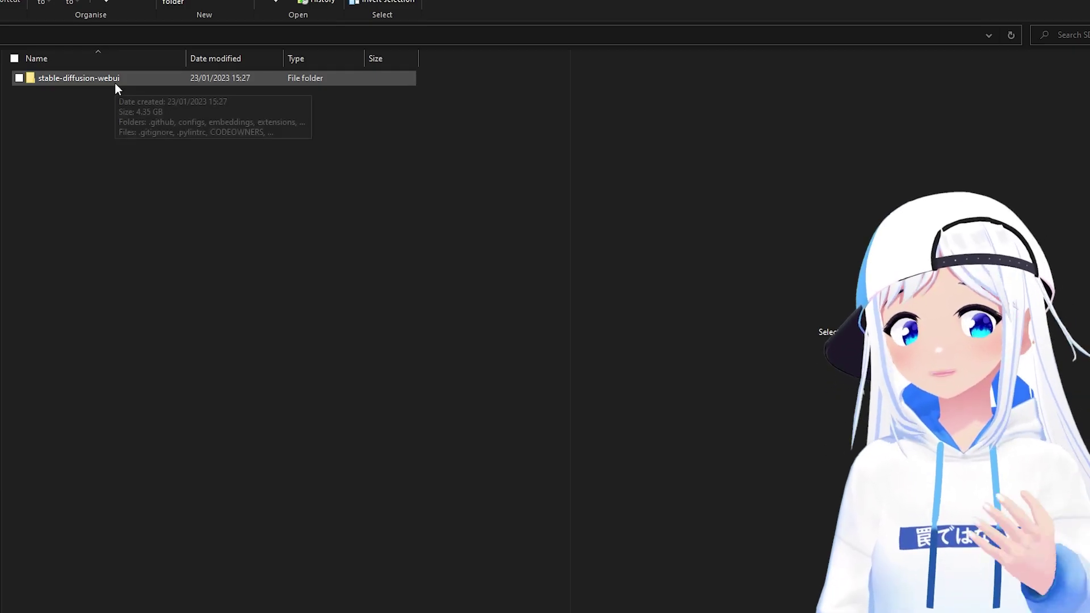
double_click(115, 83)
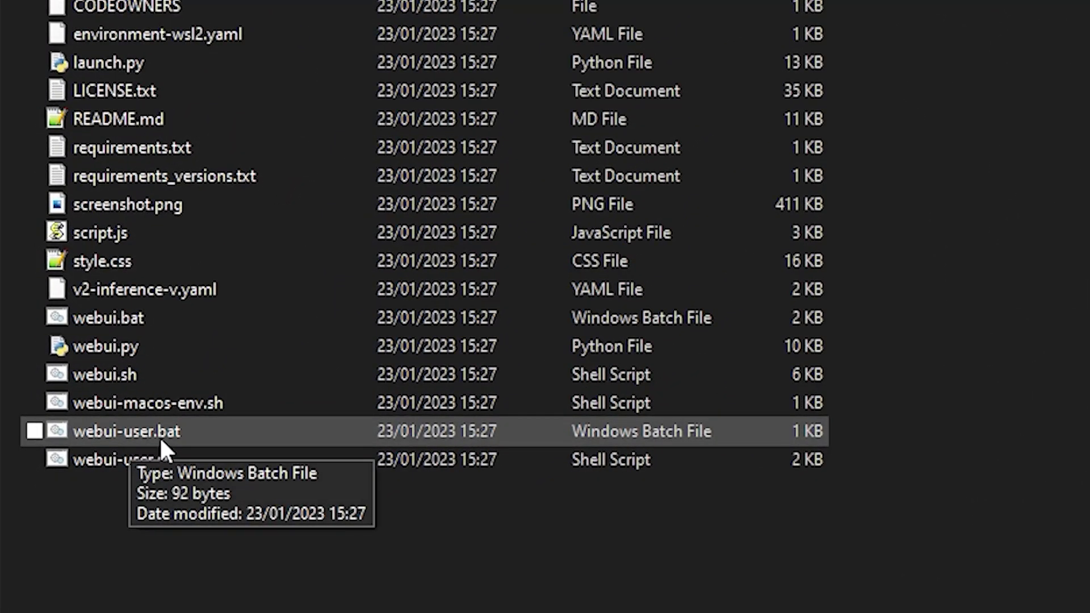
click(161, 449)
double_click(216, 439)
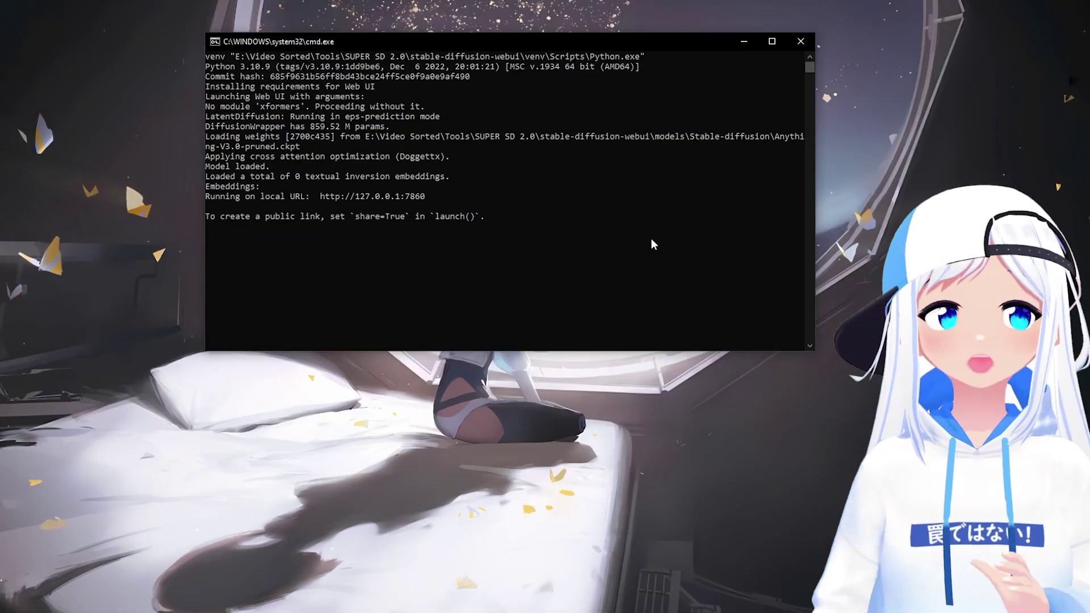
drag(439, 196, 323, 198)
Copy the local URL and load 127.0.0.1:7860 in a new Chrome tab
right_click(348, 202)
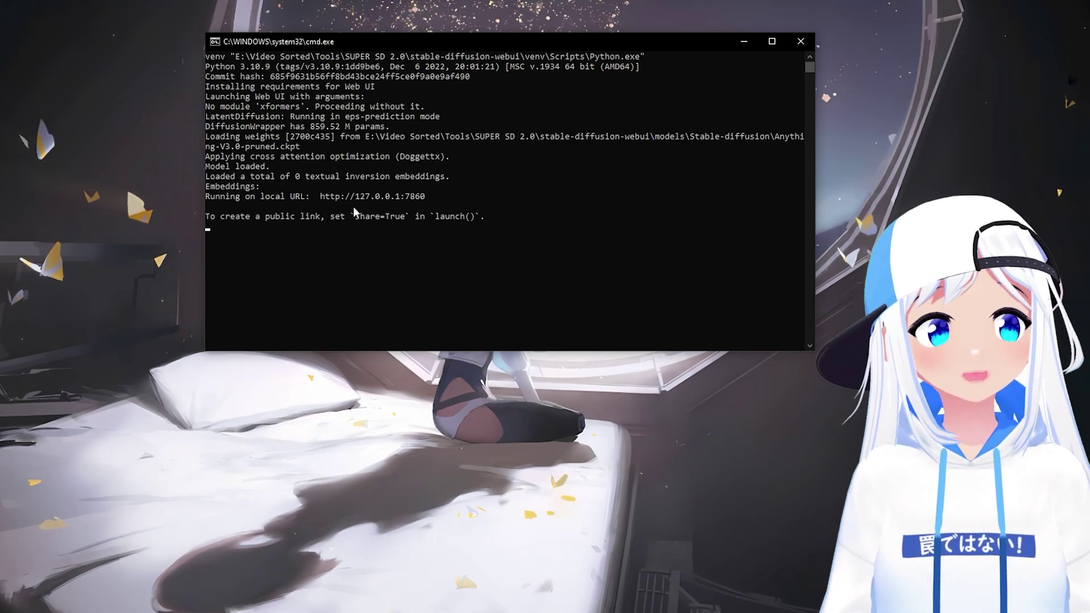
mouse_move(372, 608)
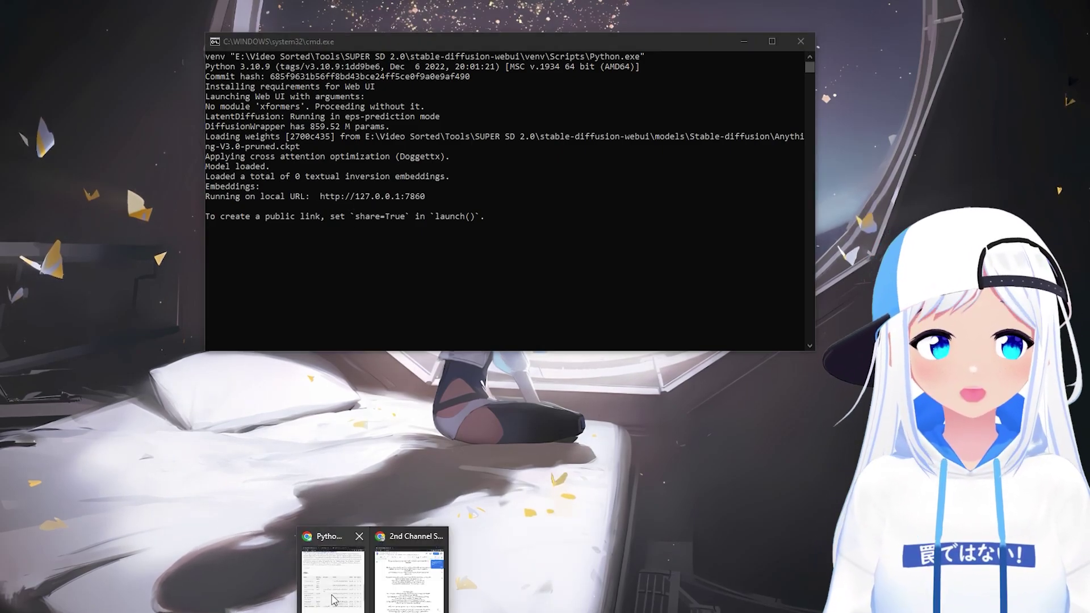
click(332, 571)
key(ctrl+t)
key(ctrl+v)
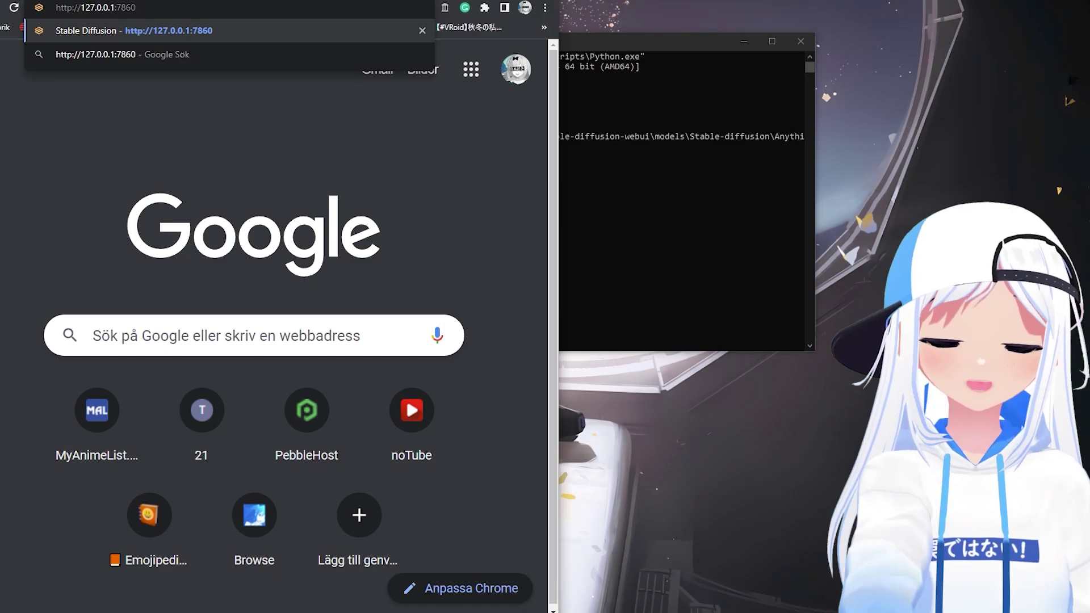
key(Return)
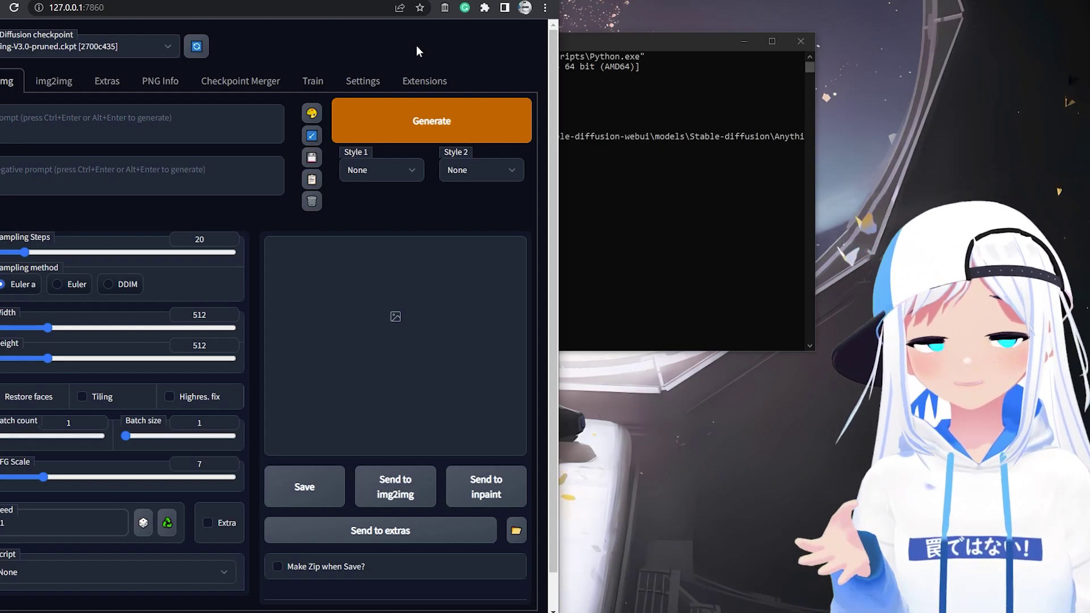
click(612, 149)
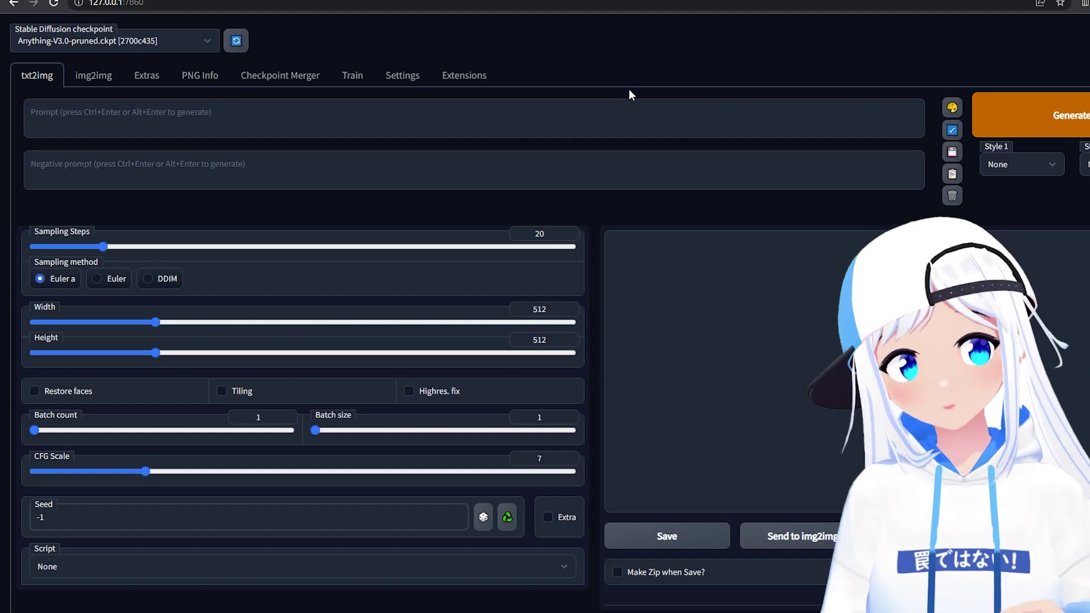
Keep the Anything-V3.0-pruned checkpoint, set SD VAE to Anything-V3.0.vae in Settings, then return to txt2img
click(83, 40)
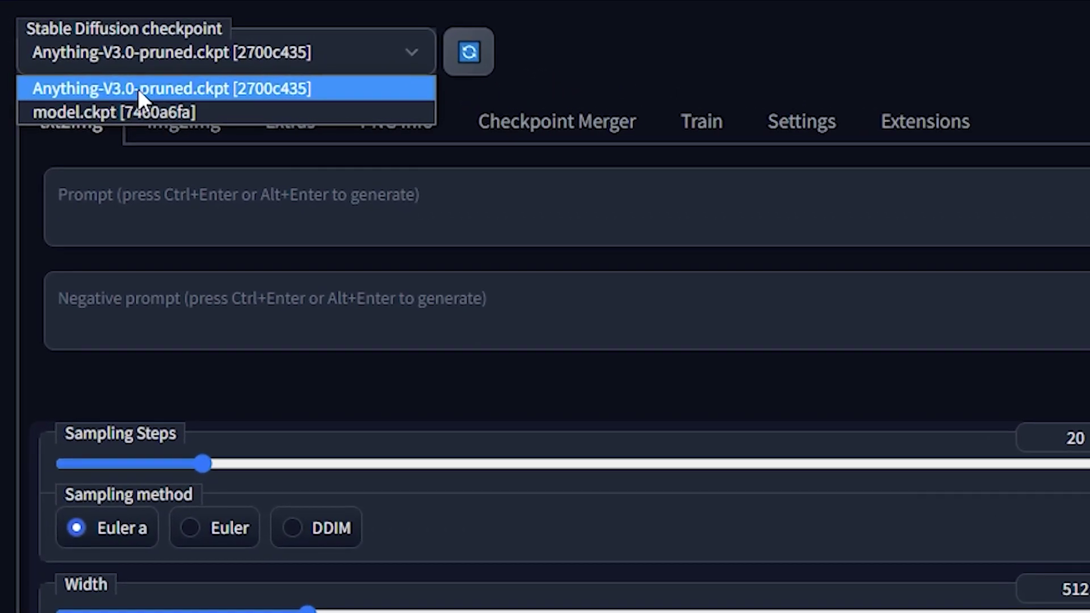
click(138, 89)
click(823, 135)
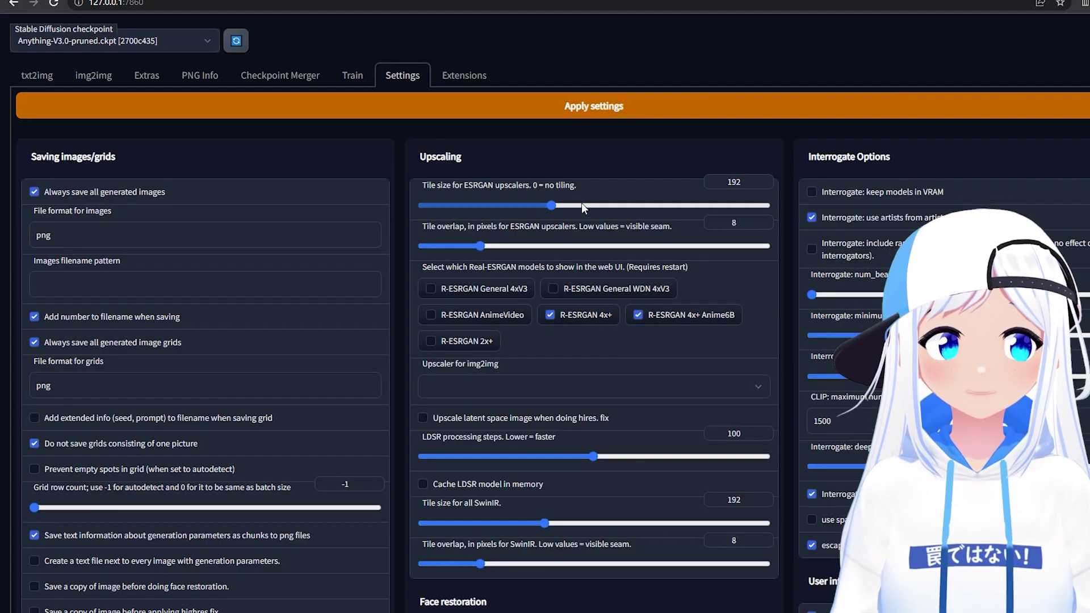
scroll(581, 203, down, 15)
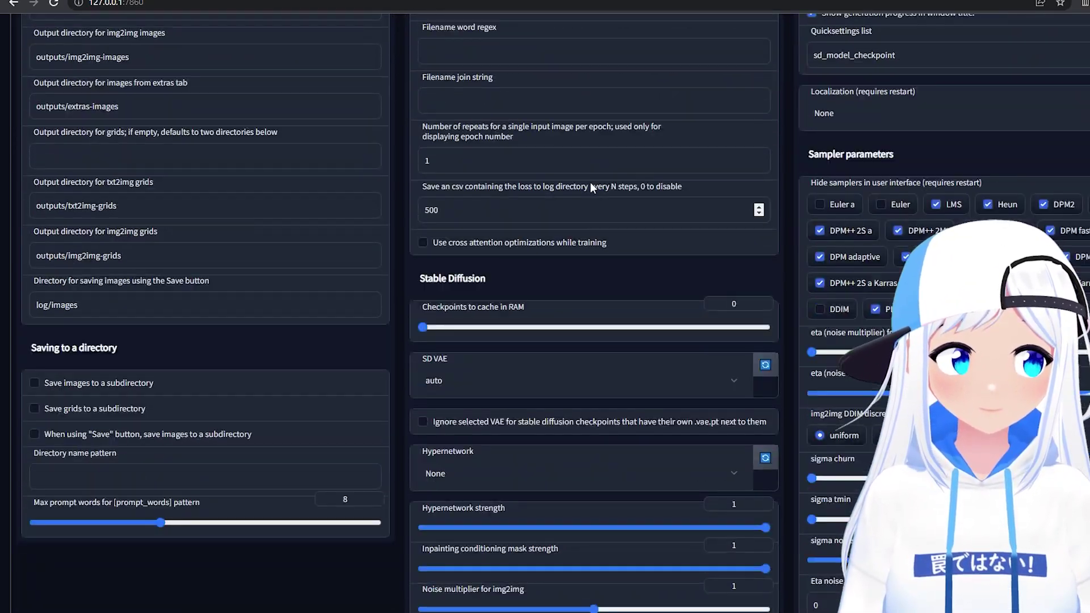
scroll(578, 188, down, 1)
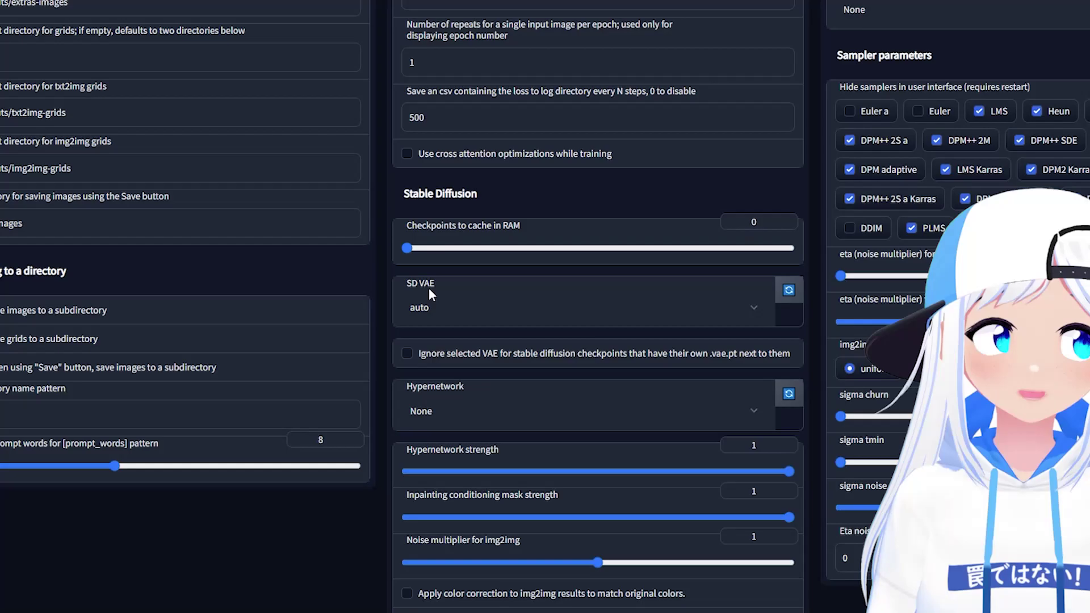
click(440, 319)
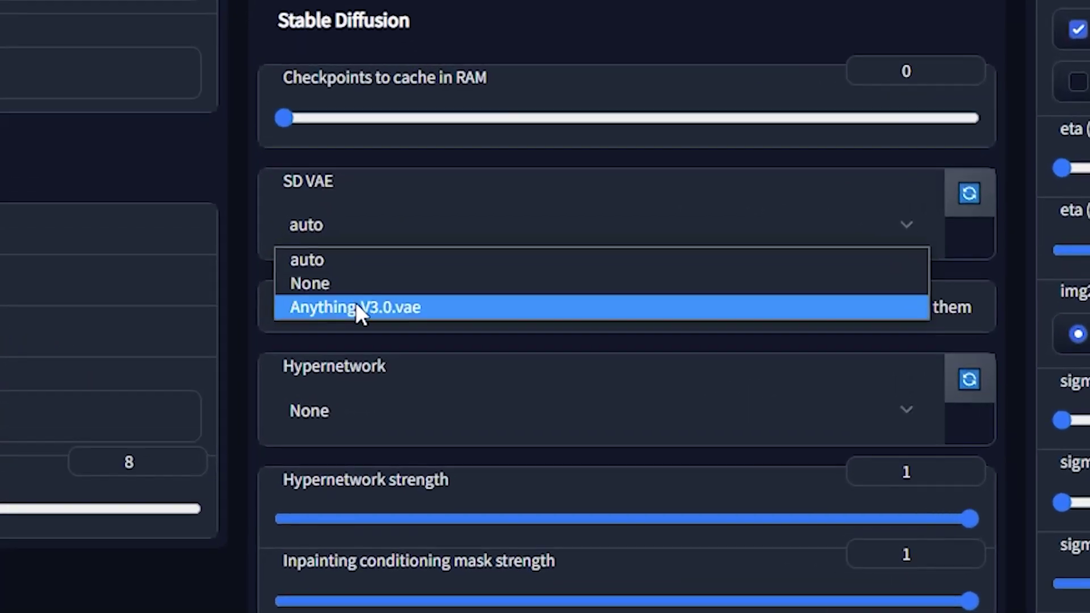
click(366, 321)
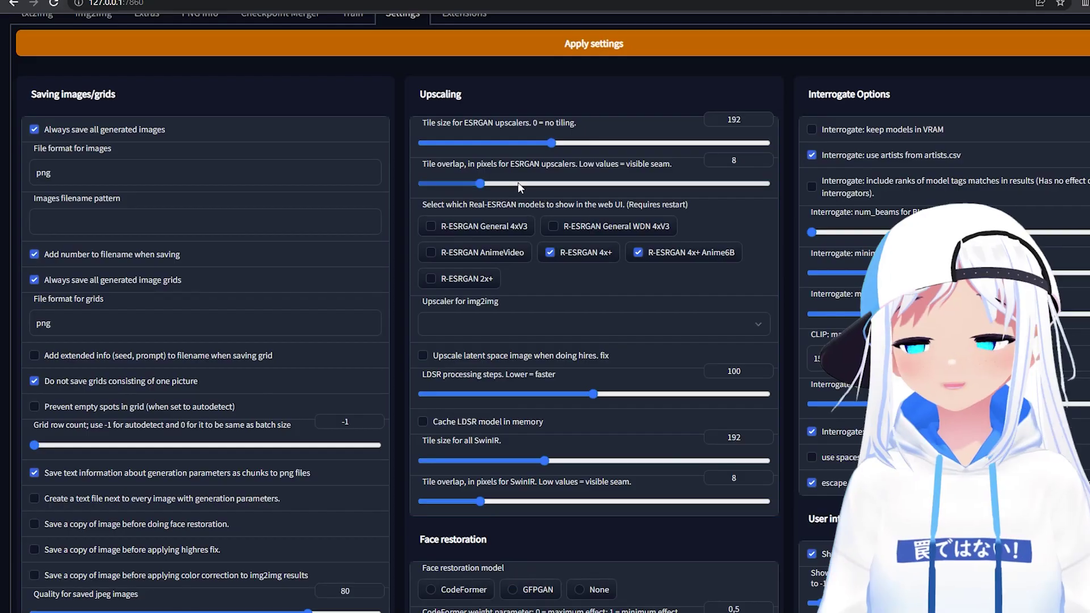
scroll(517, 182, up, 1)
click(37, 75)
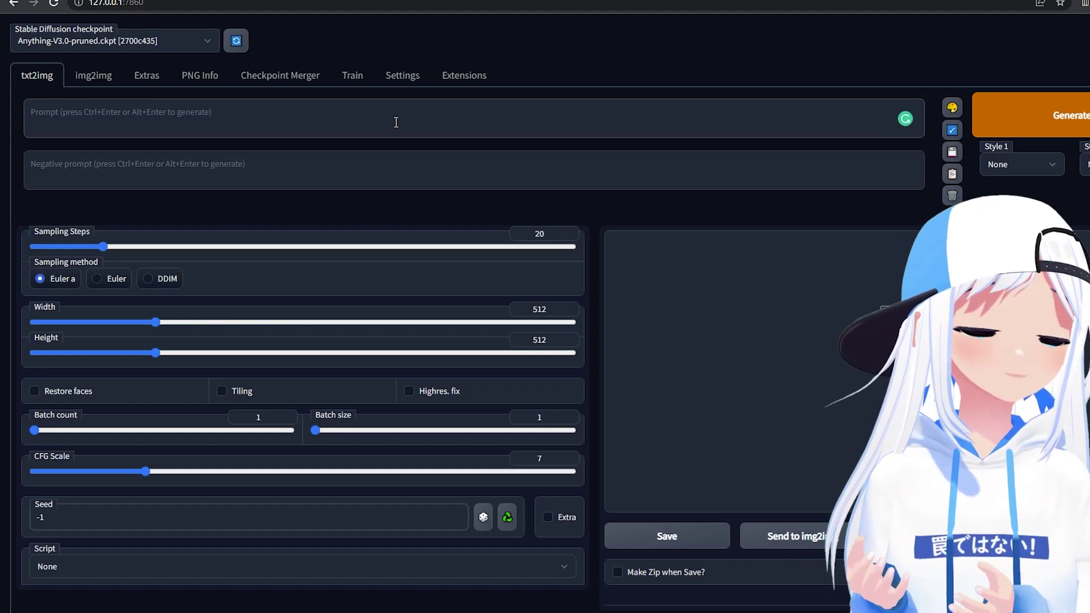
Enter the Danbooru tags long_hair brown_hair monika_(doki_doki_literature_club) as the prompt
text(long_hair)
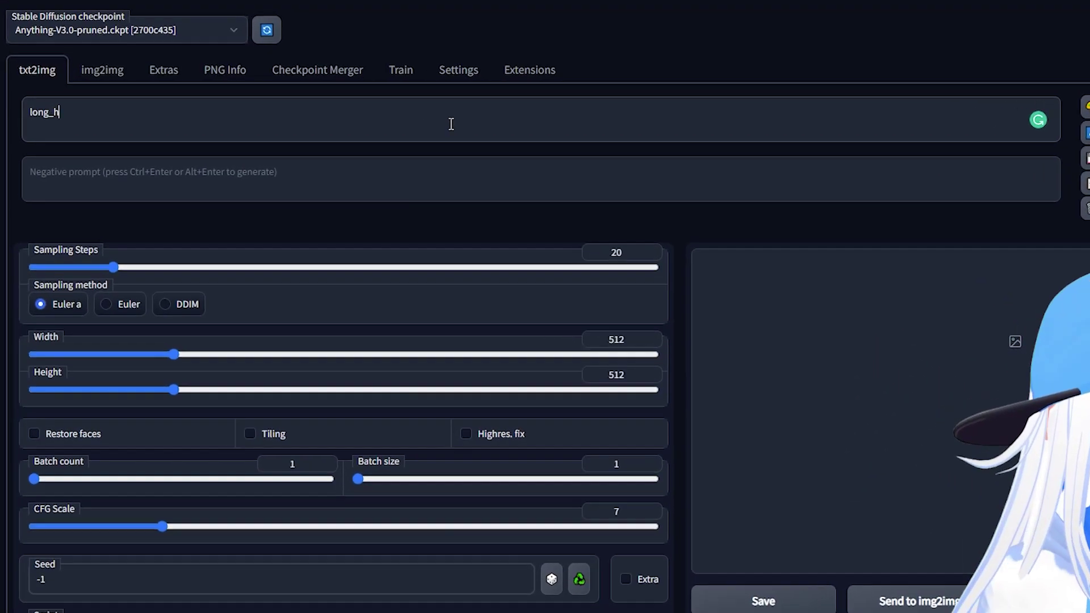
text( brown)
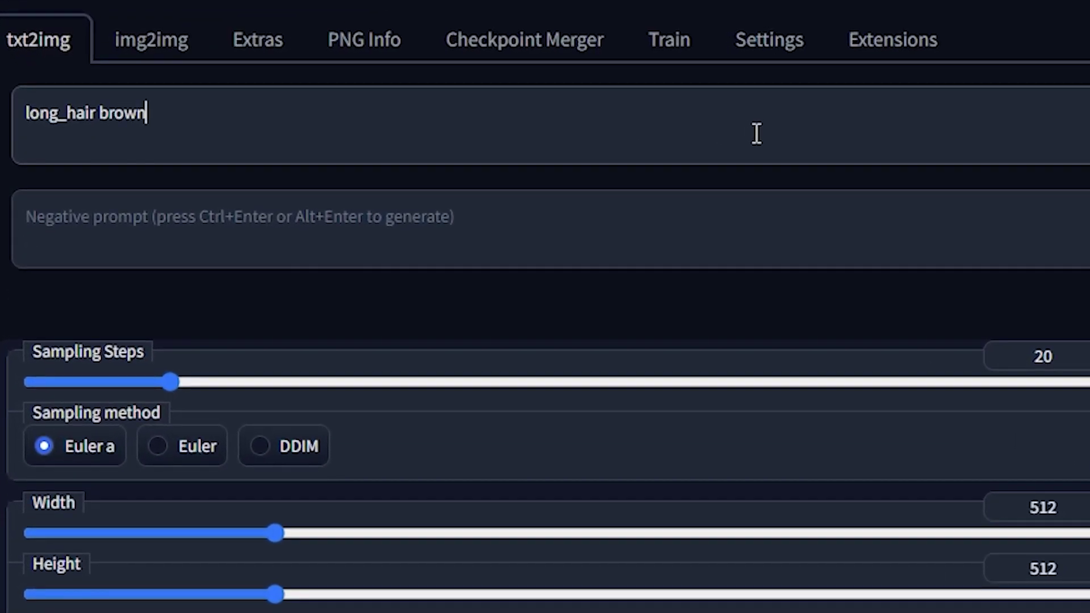
text(_hair monika_)
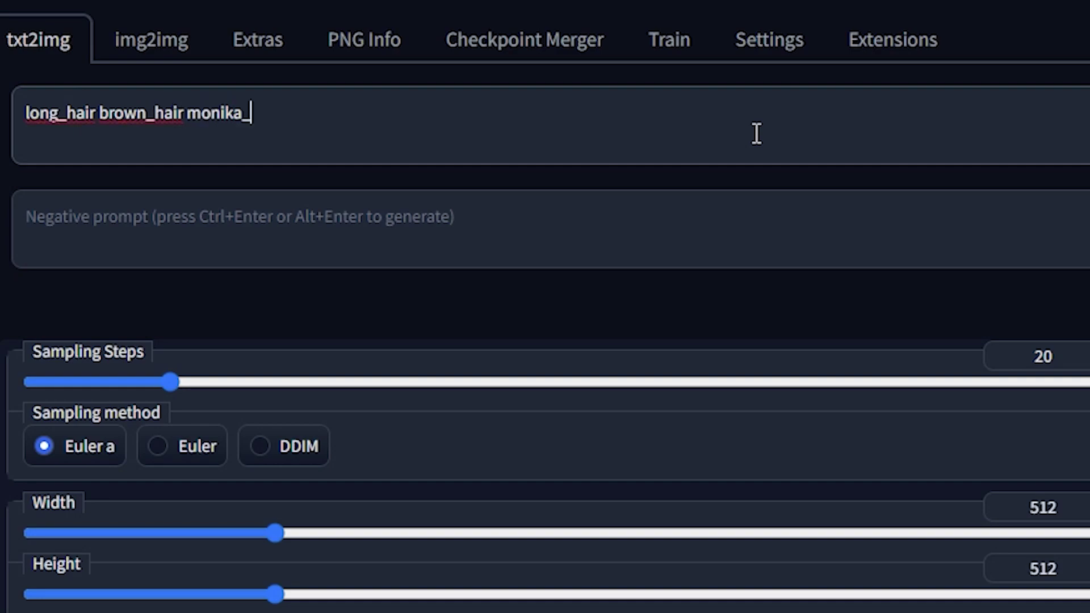
text((doki_doki_literatu)
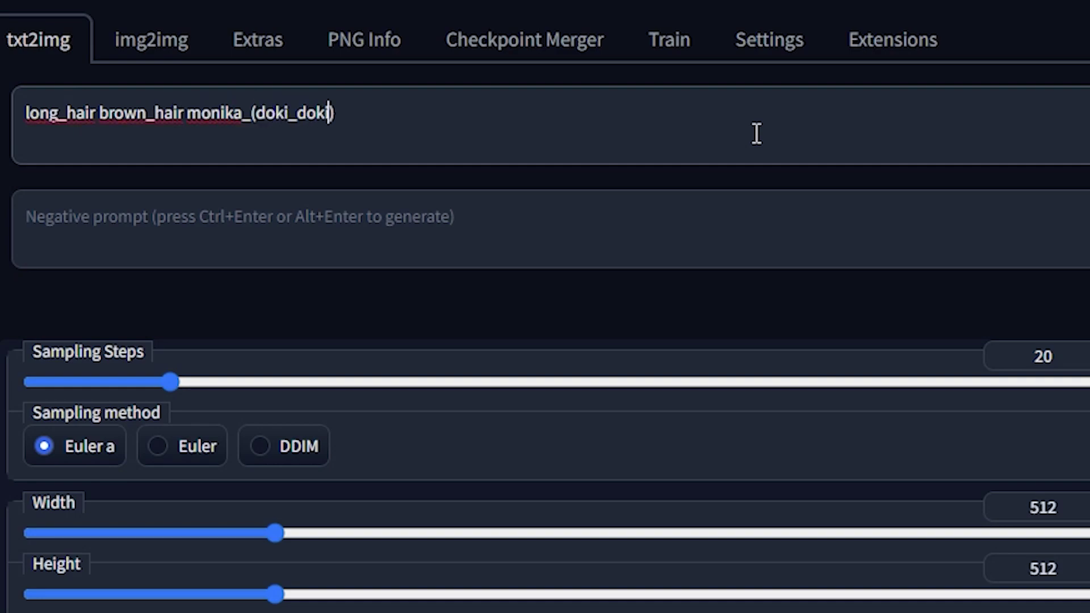
text(re_c)
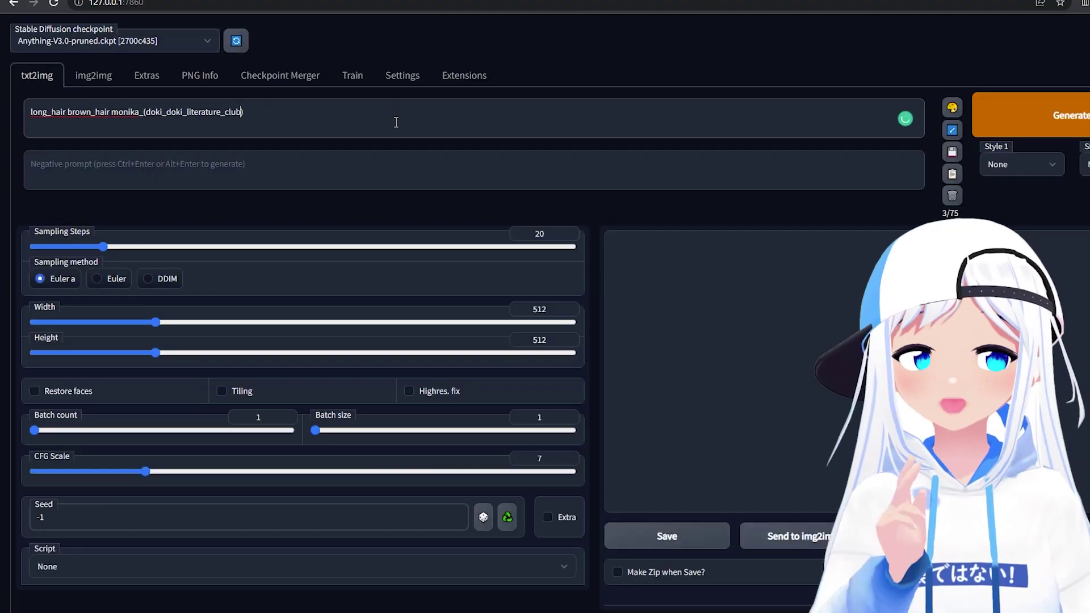
text(lub)
key(Right)
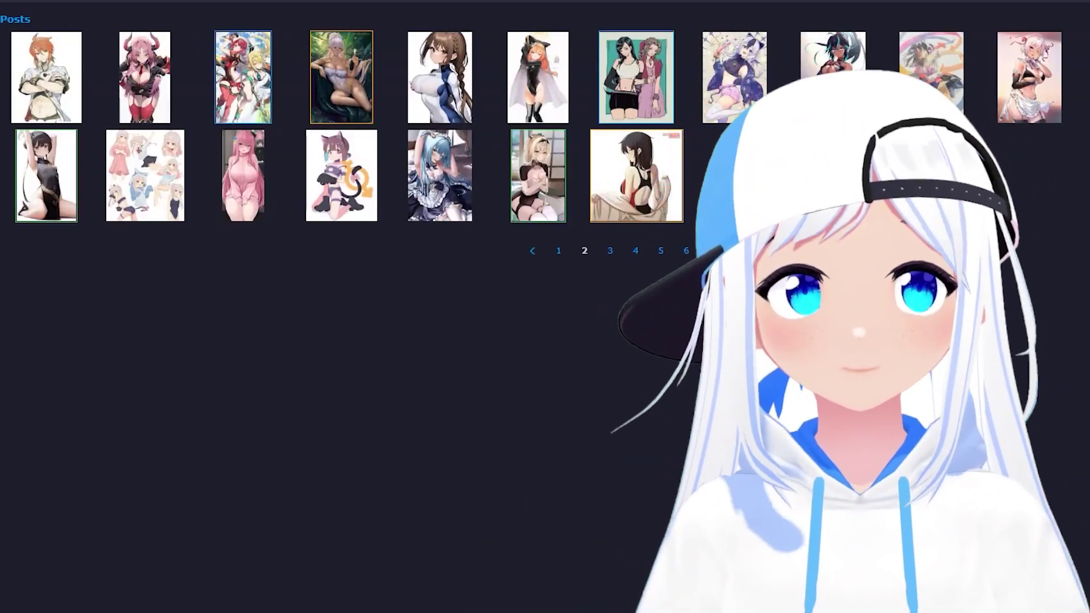
Page to posts page 4, search 'monika (doki doki literature club)', and open a Monika post to read its tags
key(d)
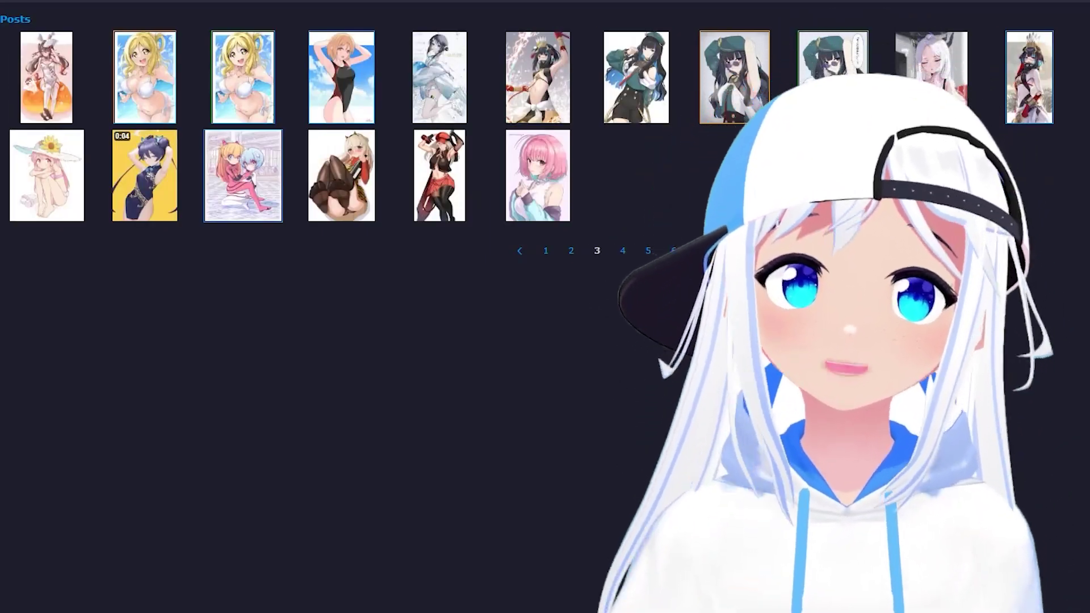
key(d)
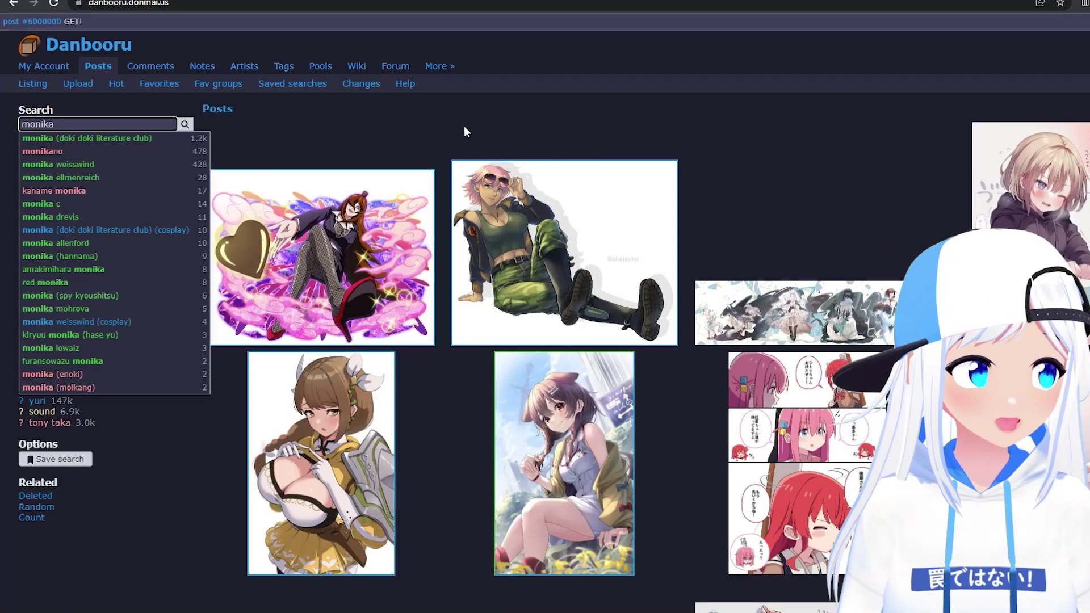
click(134, 139)
scroll(648, 367, down, 10)
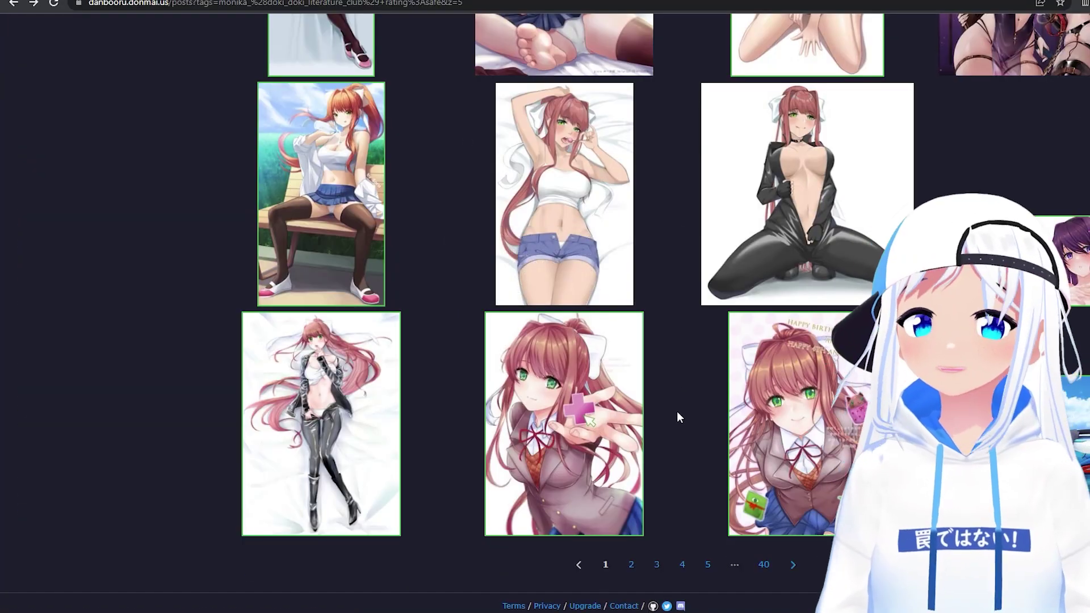
click(623, 392)
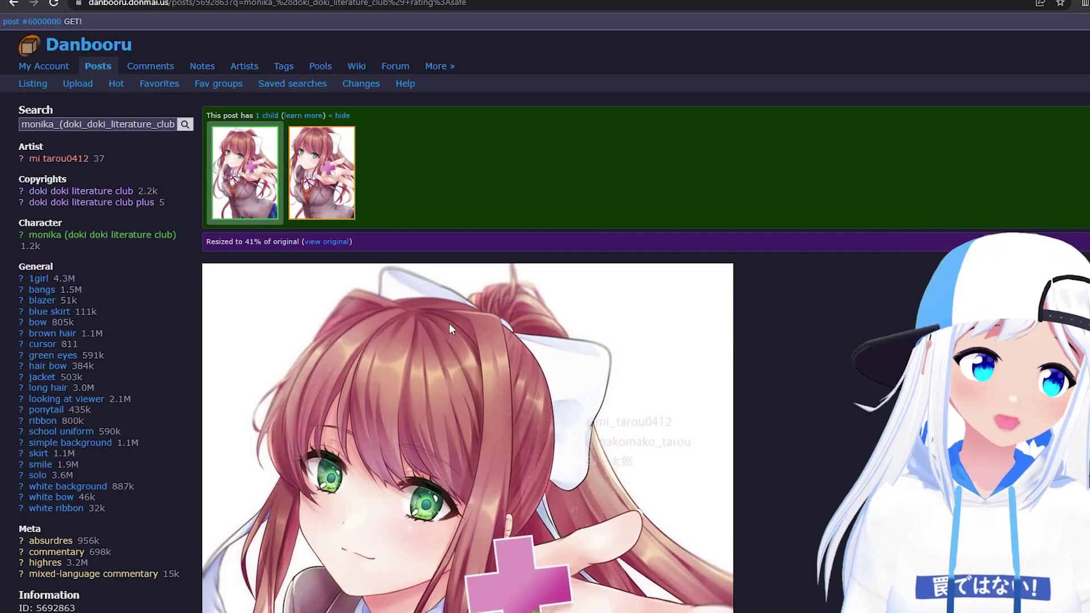
scroll(448, 322, down, 4)
scroll(562, 339, up, 4)
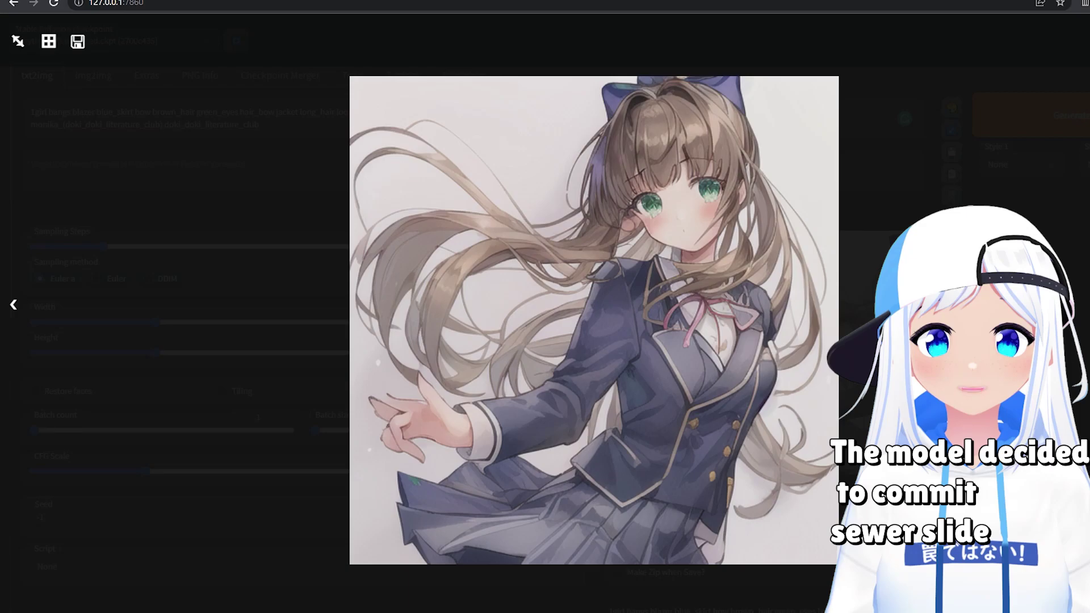
Close the full-size image preview and set the sampling steps to 50
key(Escape)
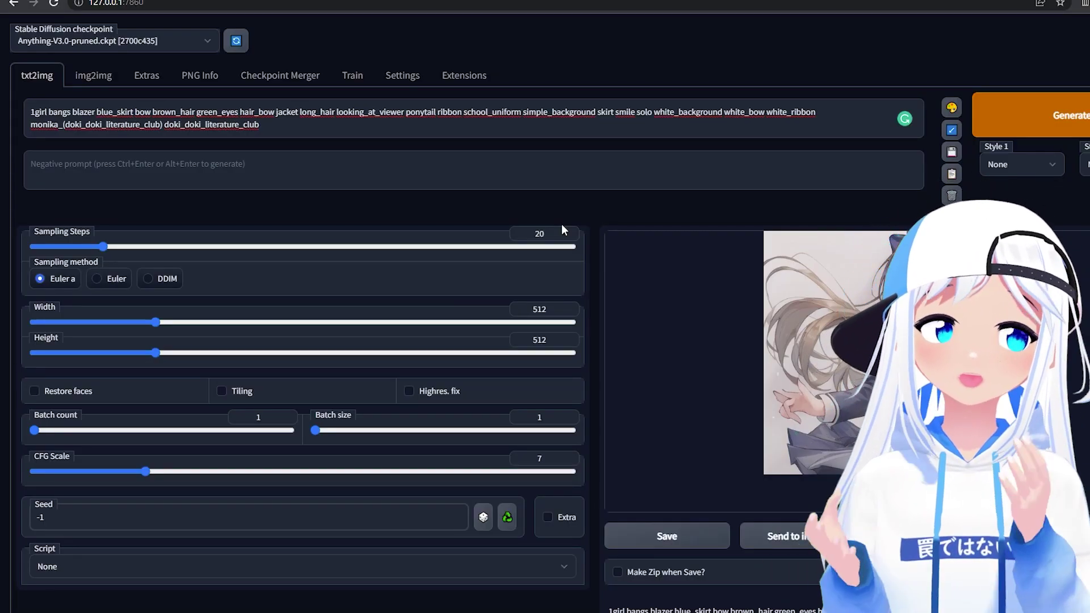
double_click(560, 233)
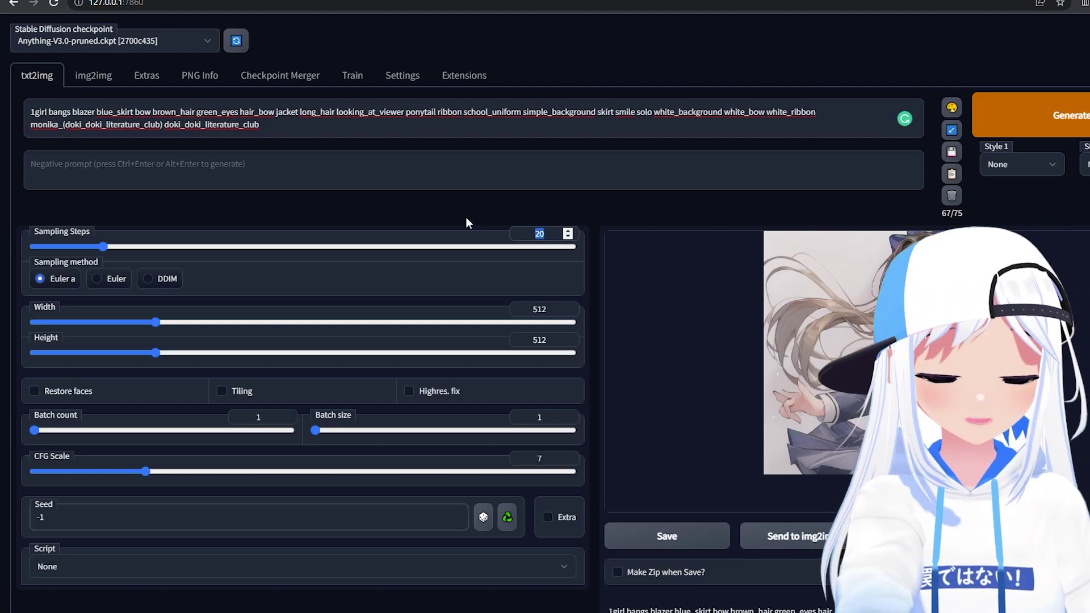
text(50)
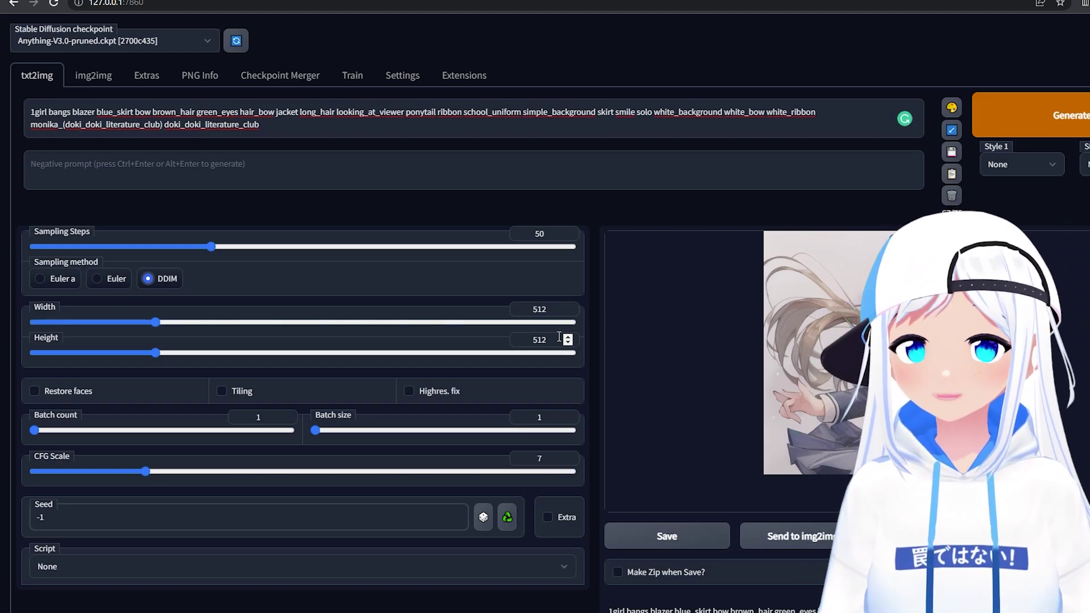
Set the Height to 768 and raise the CFG Scale from 7 to 10
text(768)
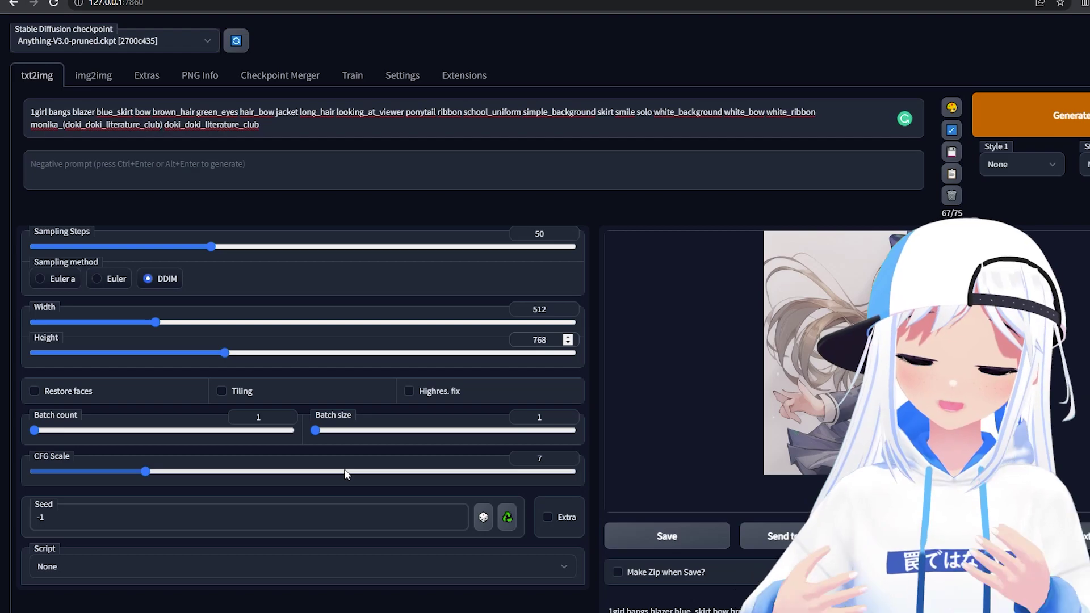
drag(344, 469, 200, 468)
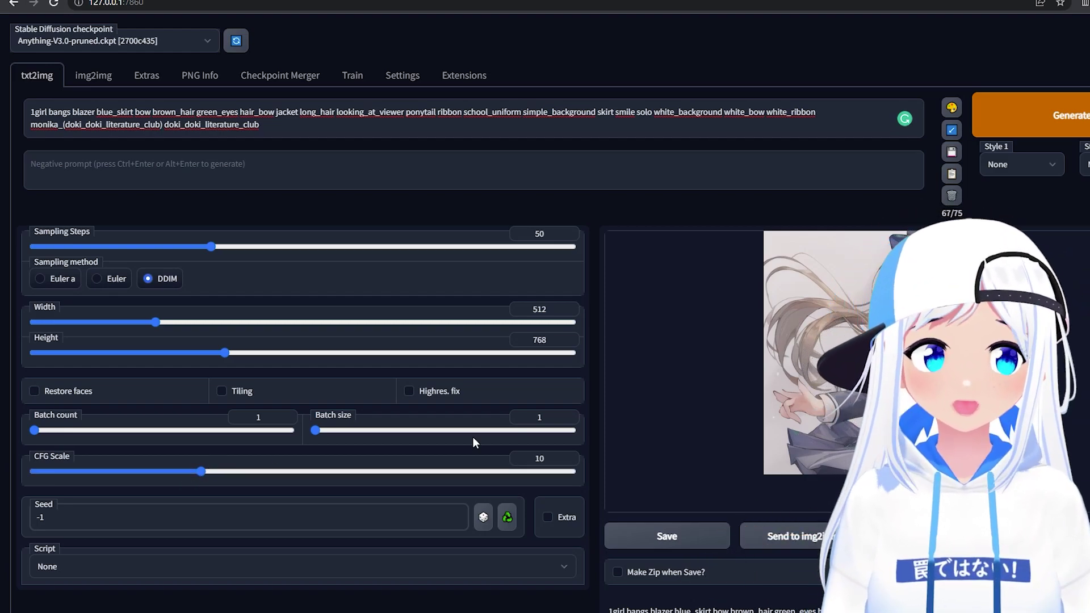
Generate the 512x768 image with DDIM, 50 steps and CFG 10, then inspect it full size
click(1081, 115)
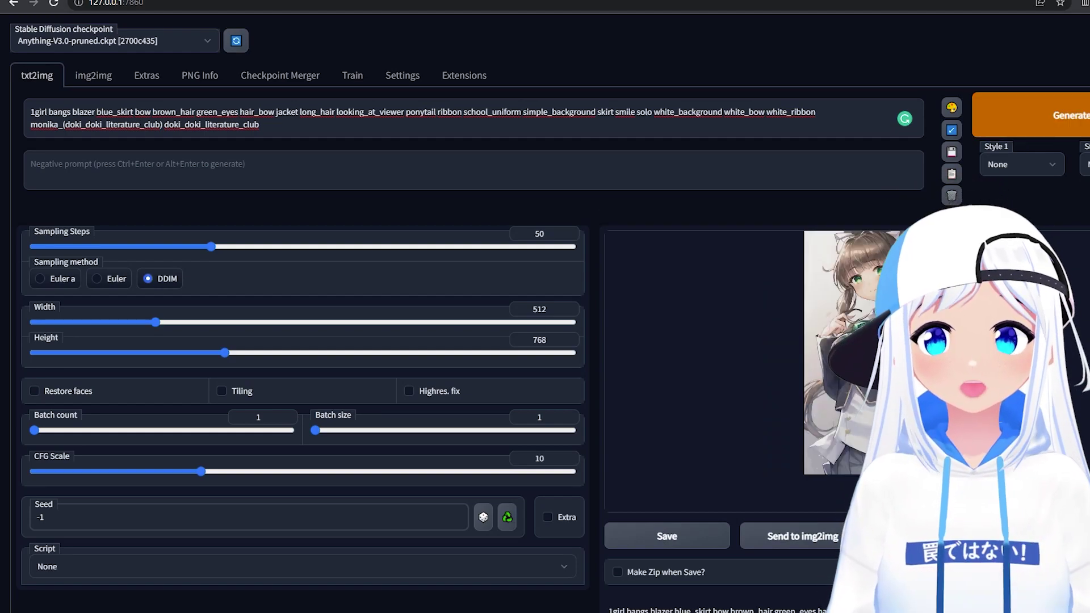
click(854, 301)
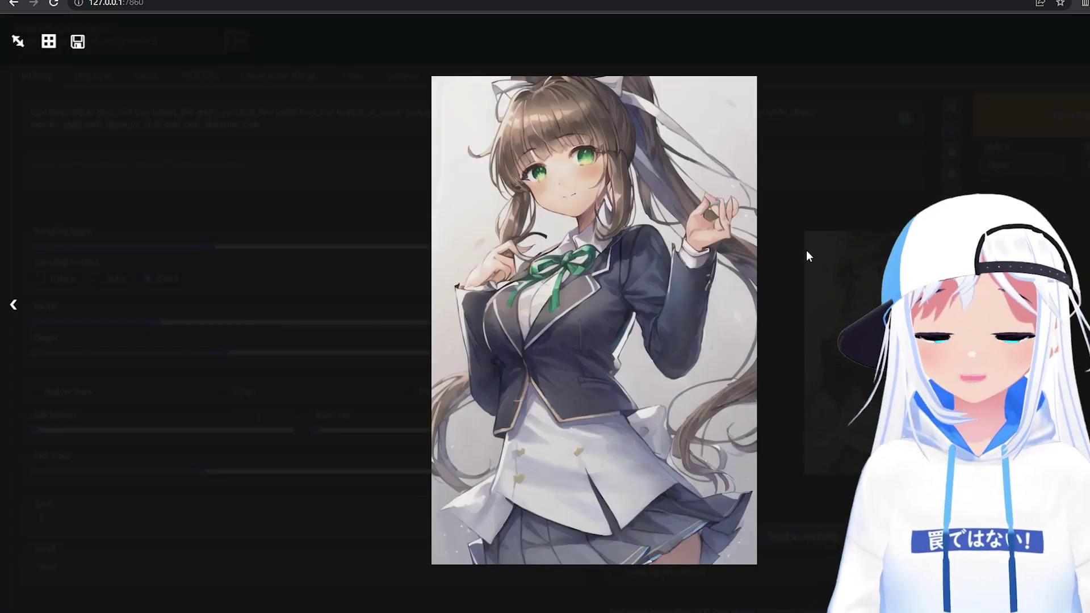
click(771, 344)
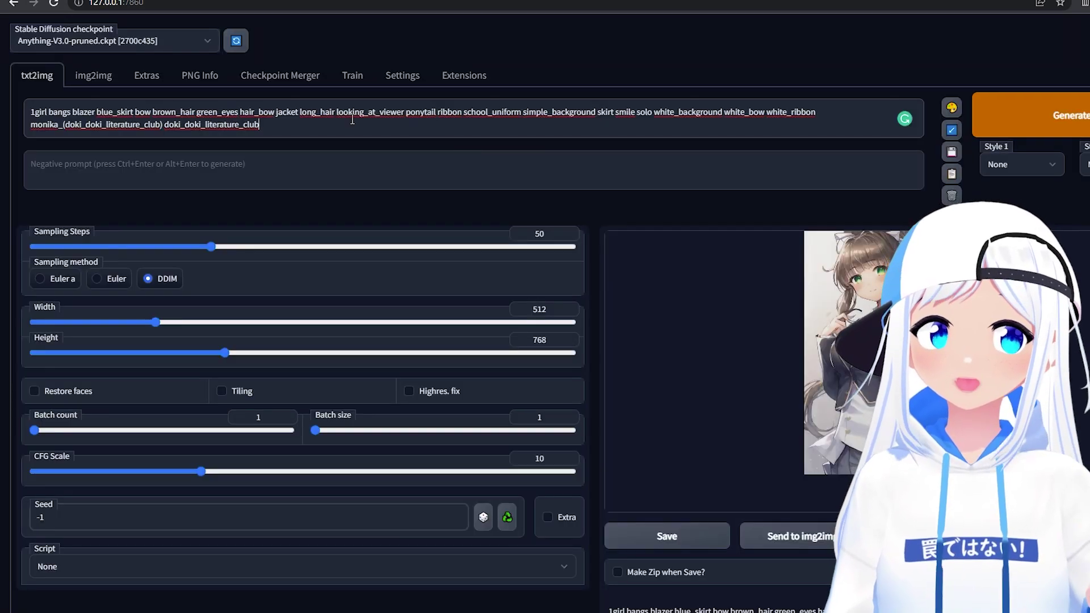
Select and deselect the prompt text, then review the generated image at full size again
triple_click(282, 127)
click(633, 94)
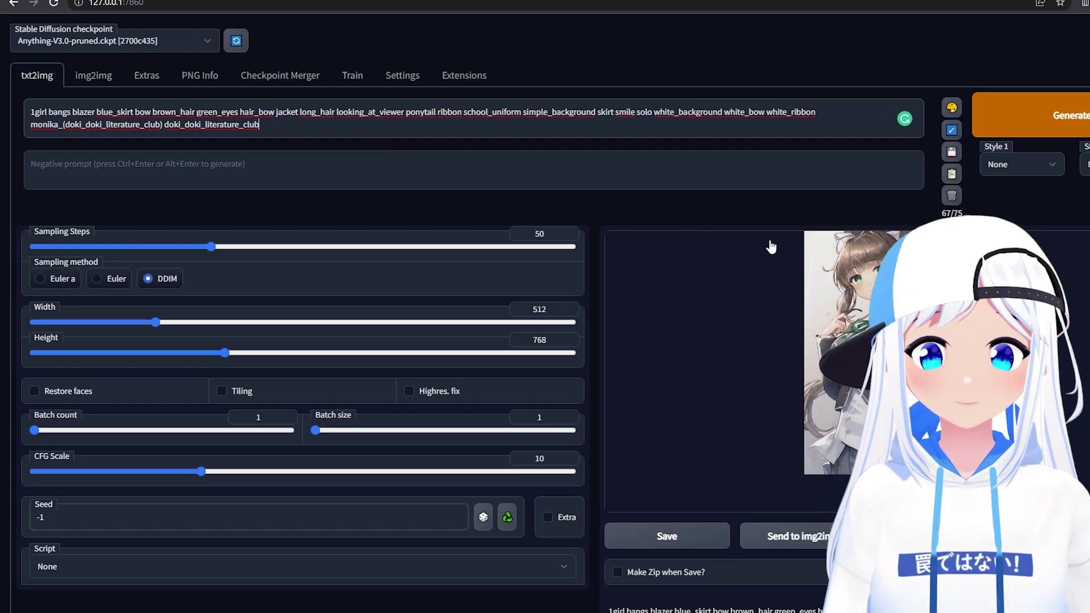
click(835, 267)
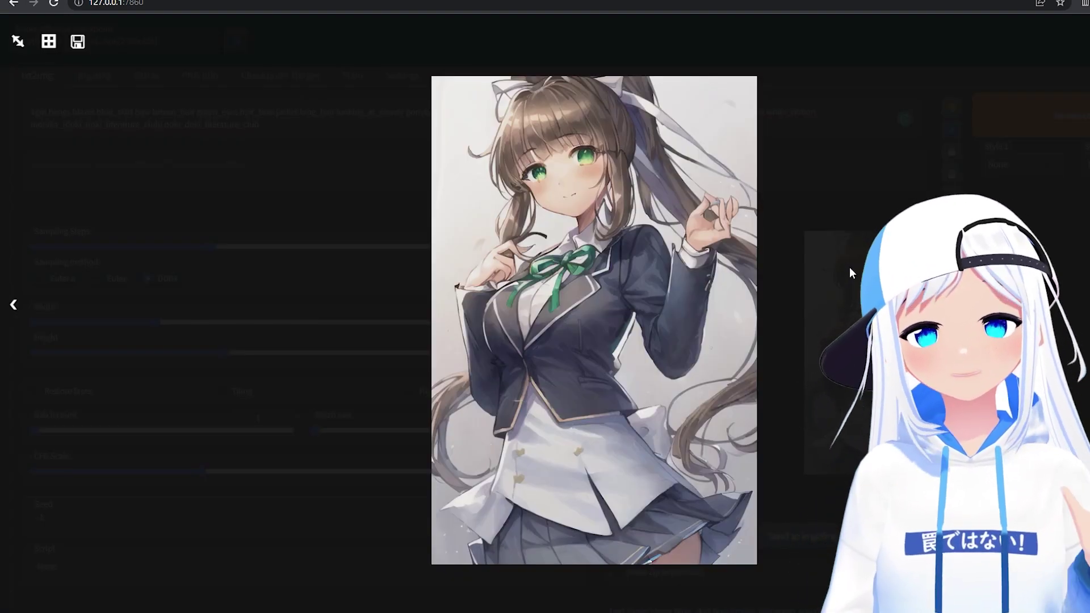
click(849, 271)
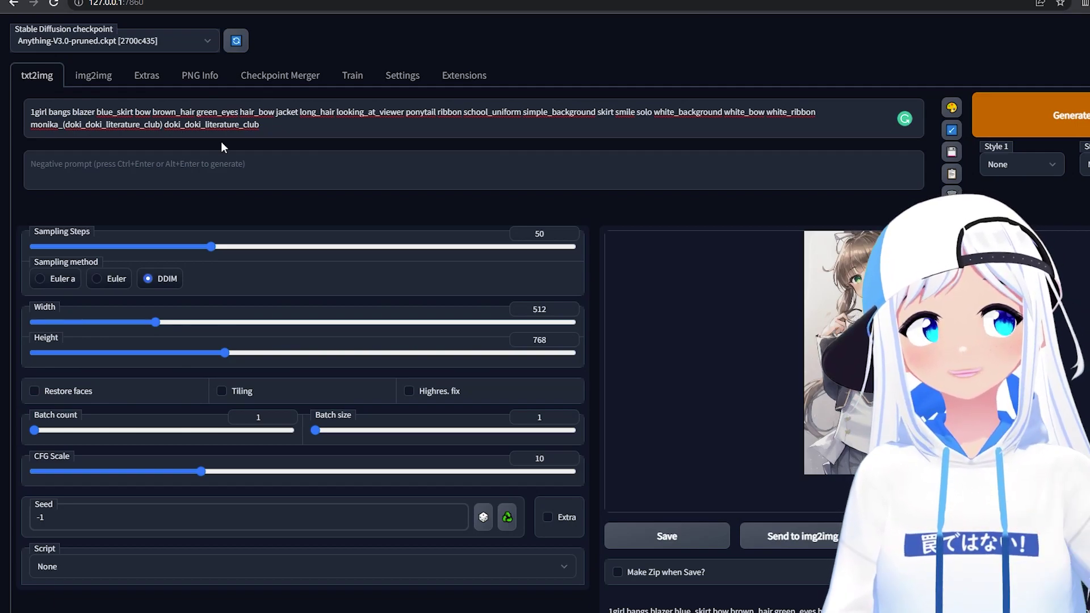